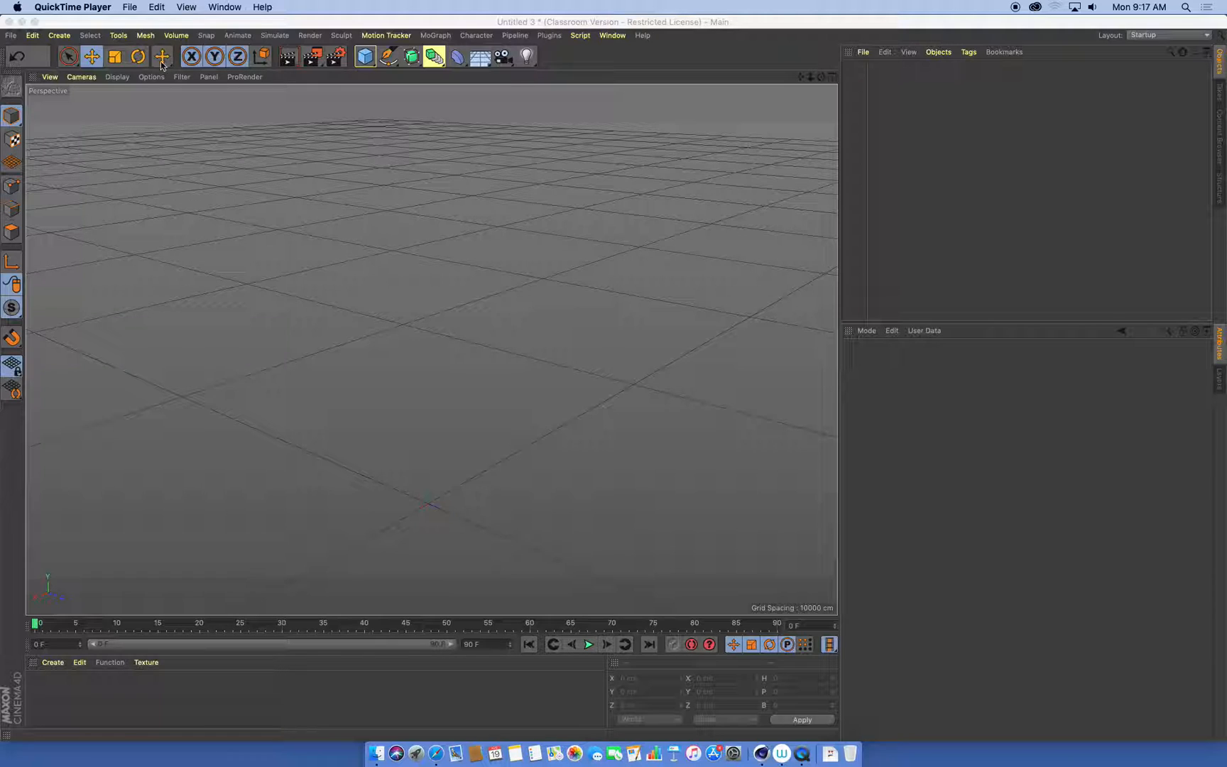
- Add a cylinder primitive to the empty scene and frame it in the view
click(63, 39)
click(66, 37)
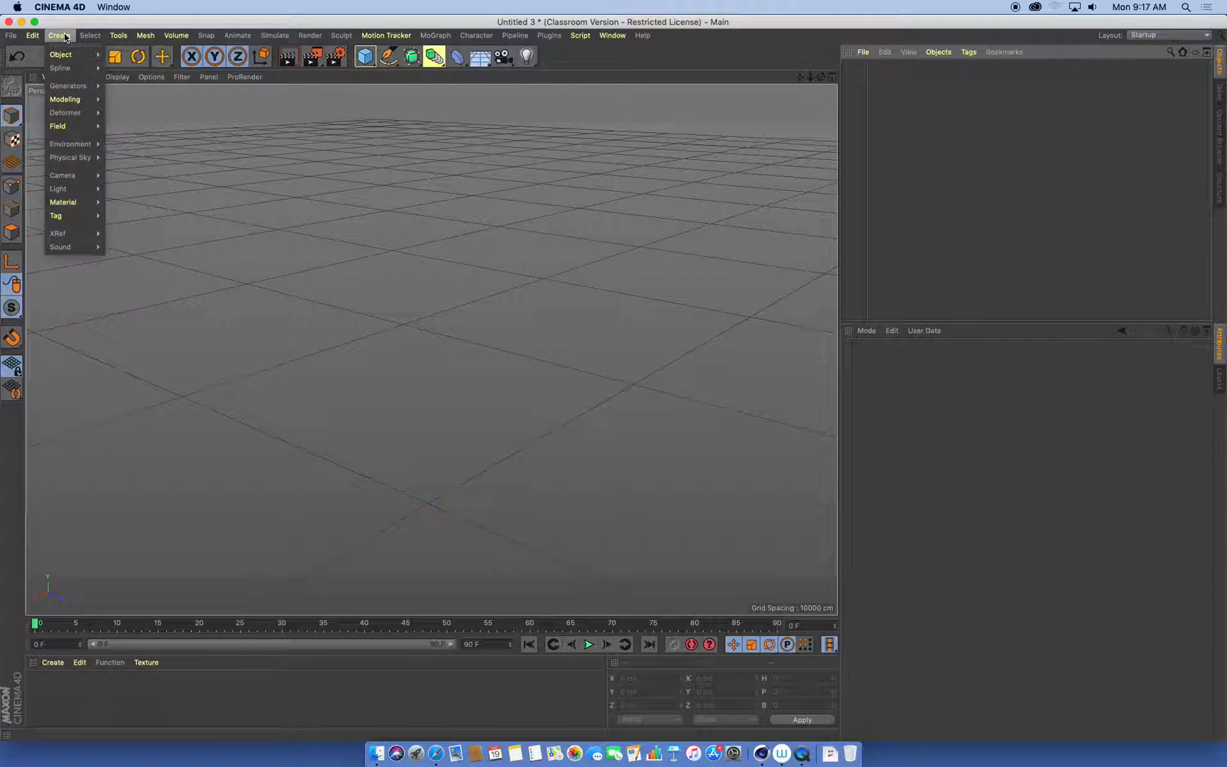
mouse_move(71, 55)
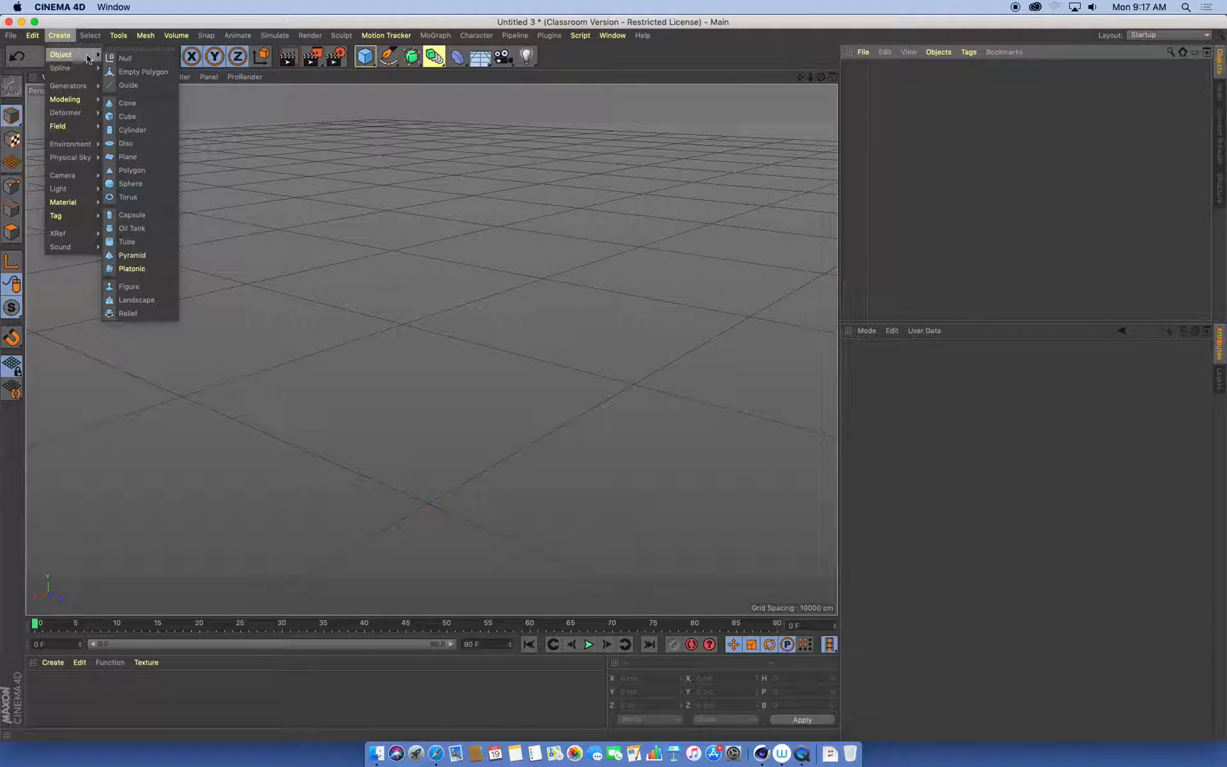
click(127, 129)
scroll(485, 505, up, 5)
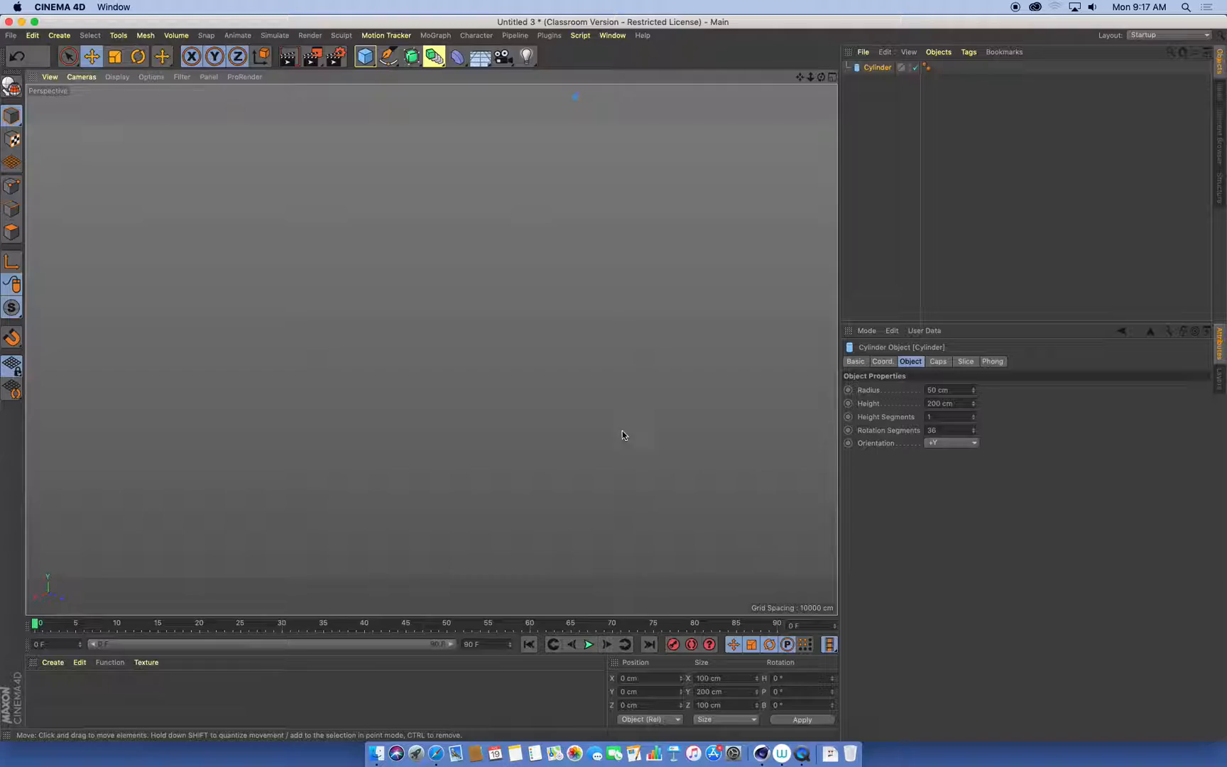
scroll(597, 427, down, 3)
scroll(524, 408, up, 10)
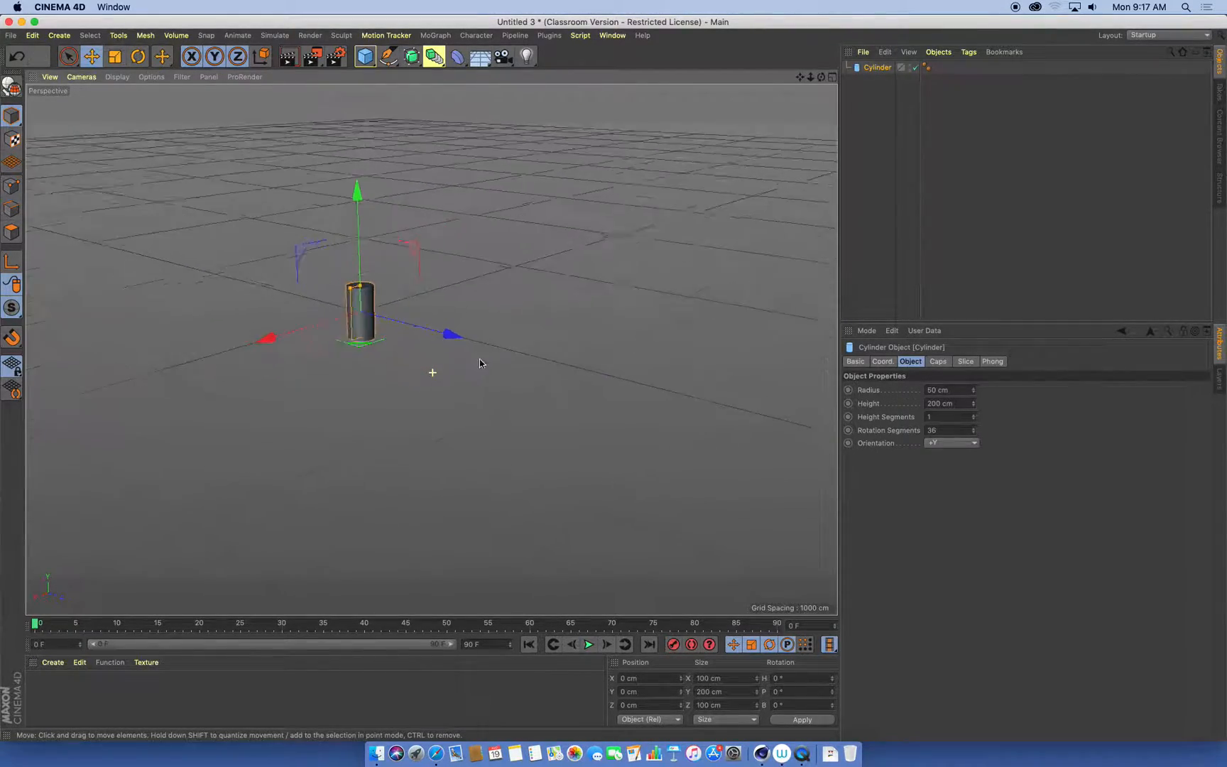
scroll(454, 344, down, 5)
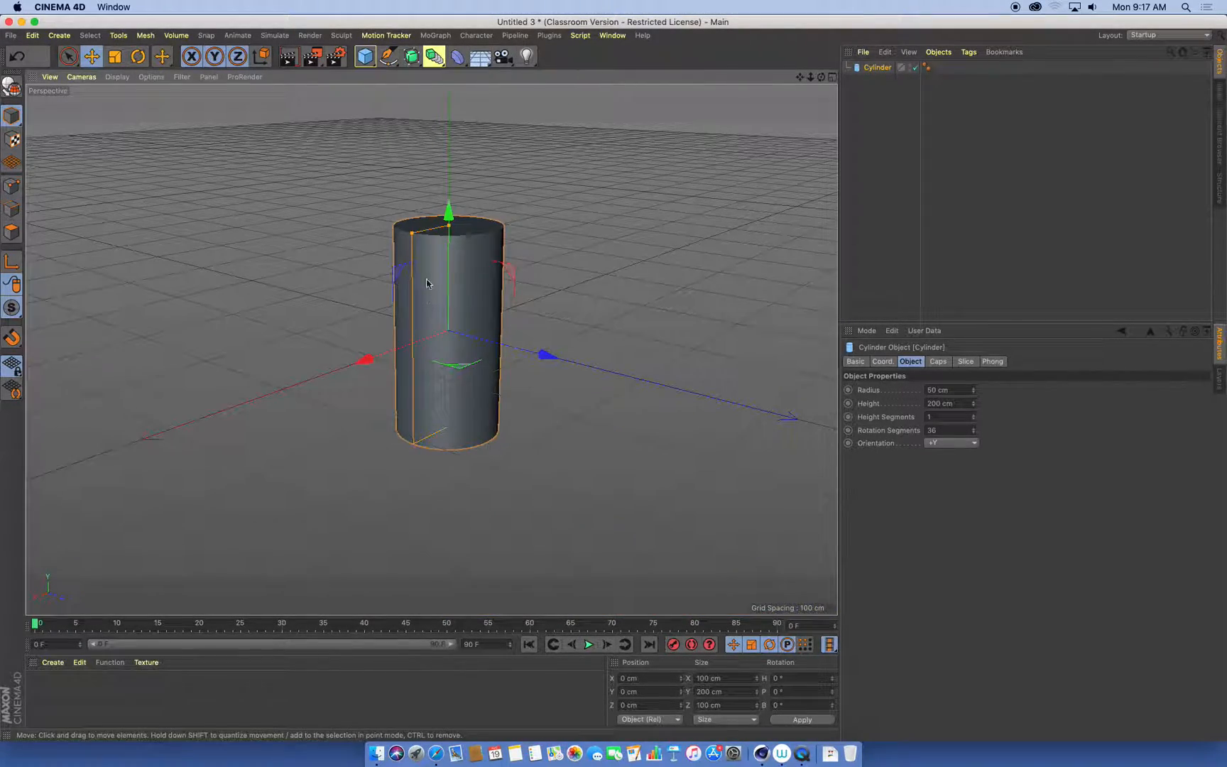
- Narrow the cylinder into a thin trunk with a radius of about 9 cm
drag(413, 234, 445, 235)
scroll(465, 290, down, 1)
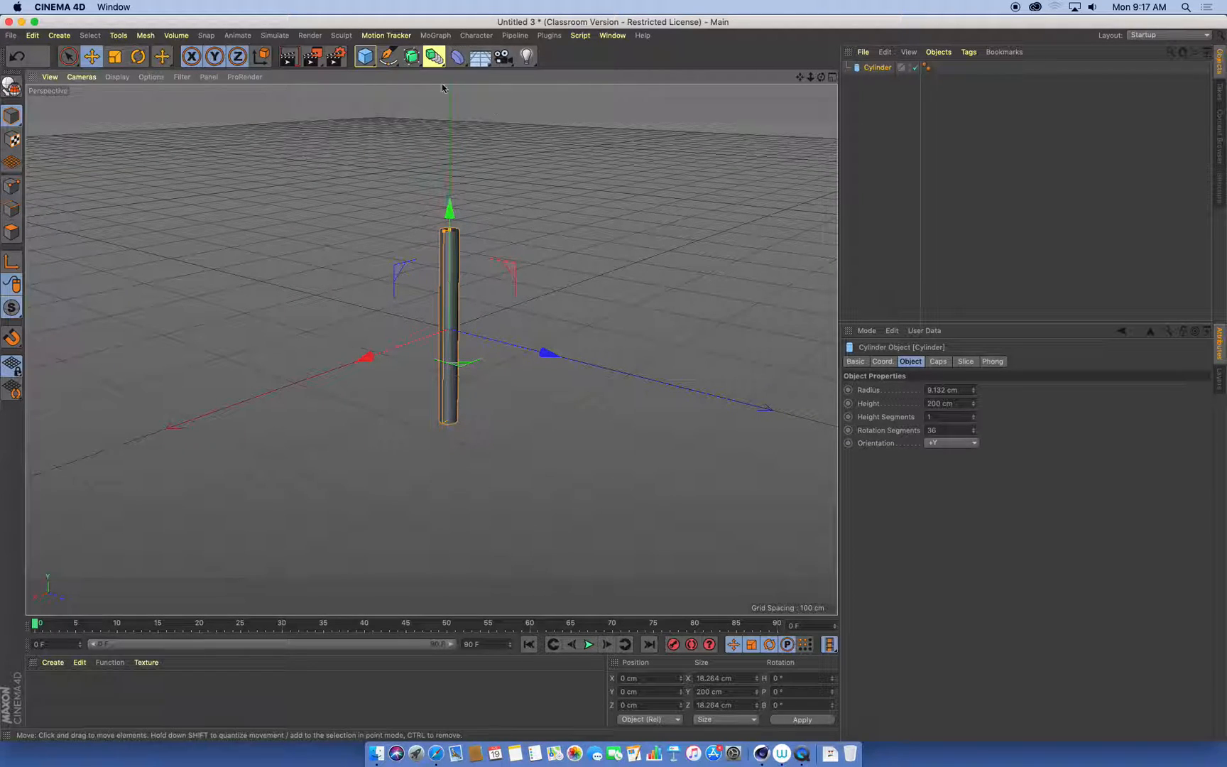
alt+middle_drag(395, 222, 371, 262)
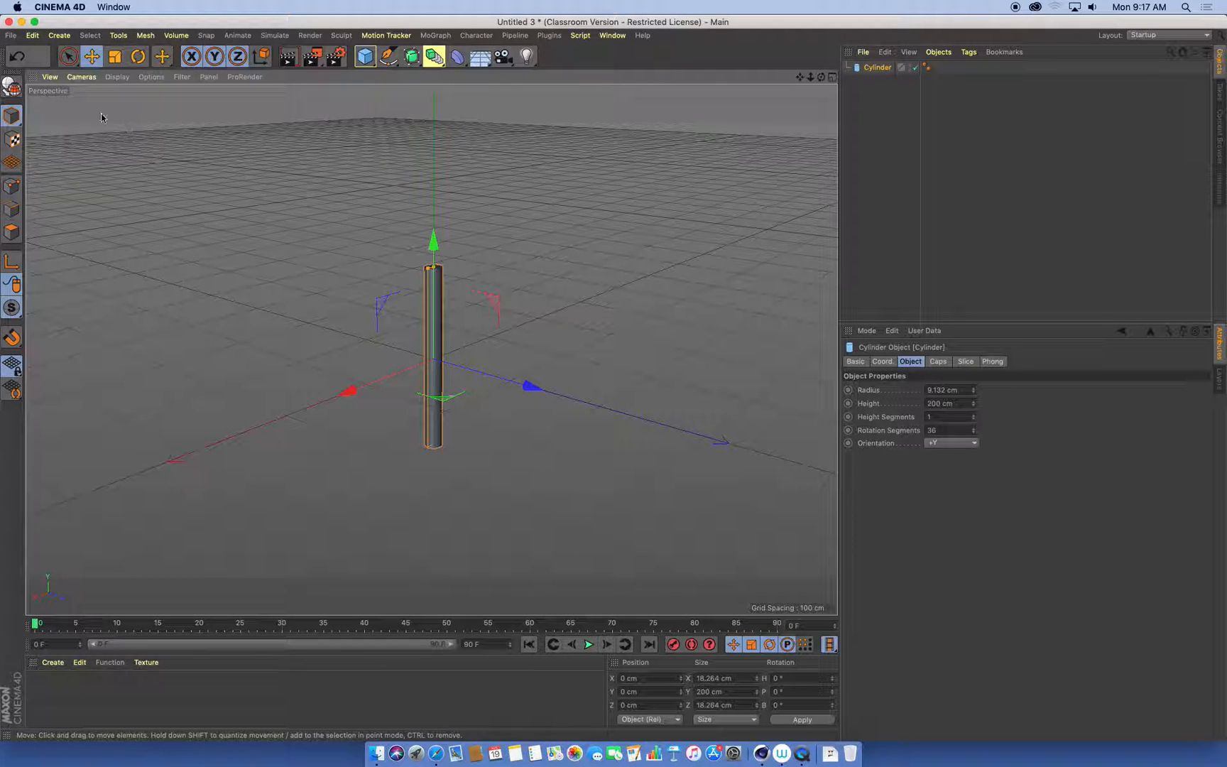
- Add a sphere primitive and raise it over the cylinder to a Y position of about 174 cm
click(59, 35)
mouse_move(66, 57)
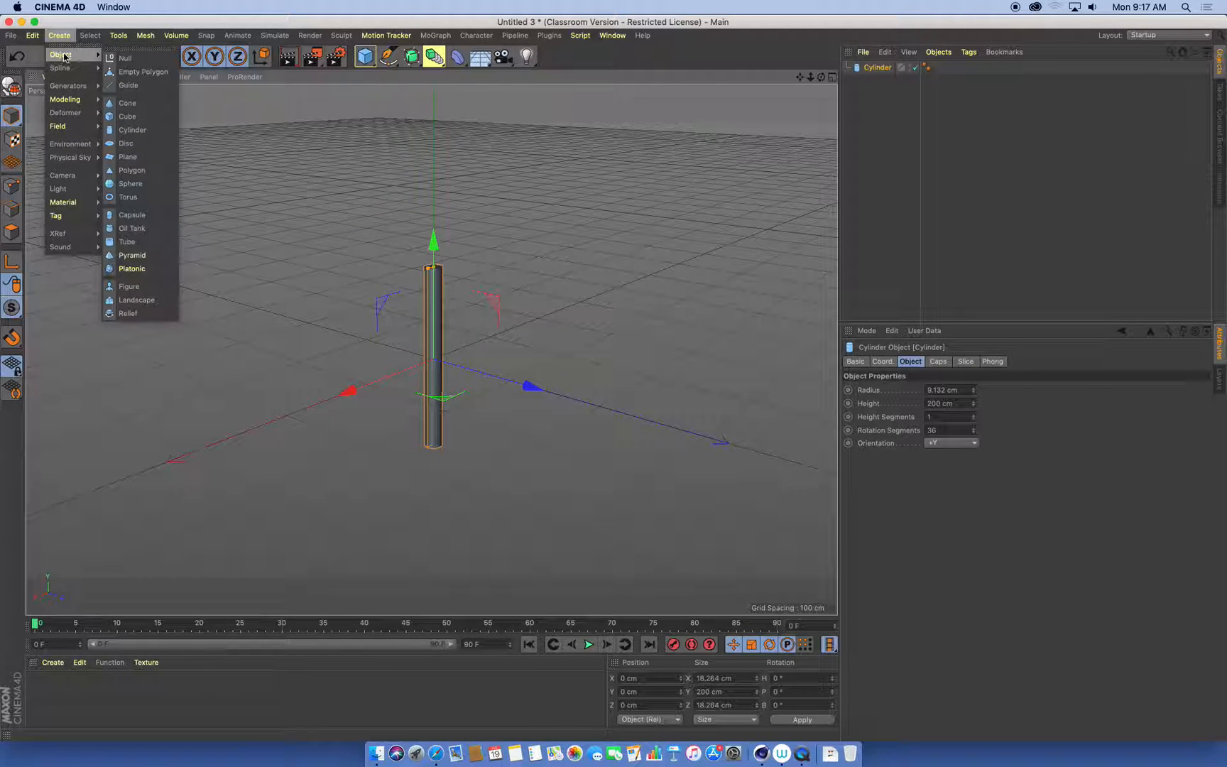
click(130, 183)
mouse_move(432, 245)
mouse_down()
mouse_move(465, 277)
mouse_move(429, 249)
mouse_up()
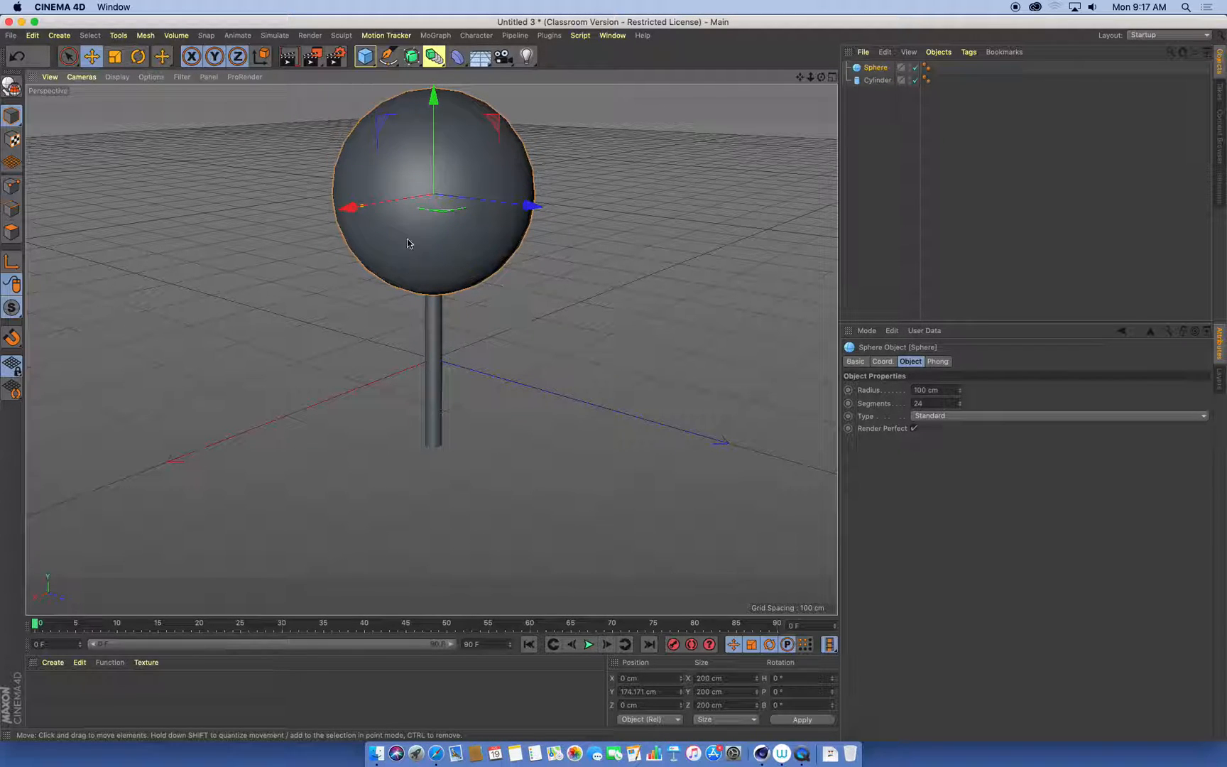
- Shrink the sphere to a radius of about 74 cm and lower it onto the cylinder at Y about 158 cm
drag(362, 205, 381, 202)
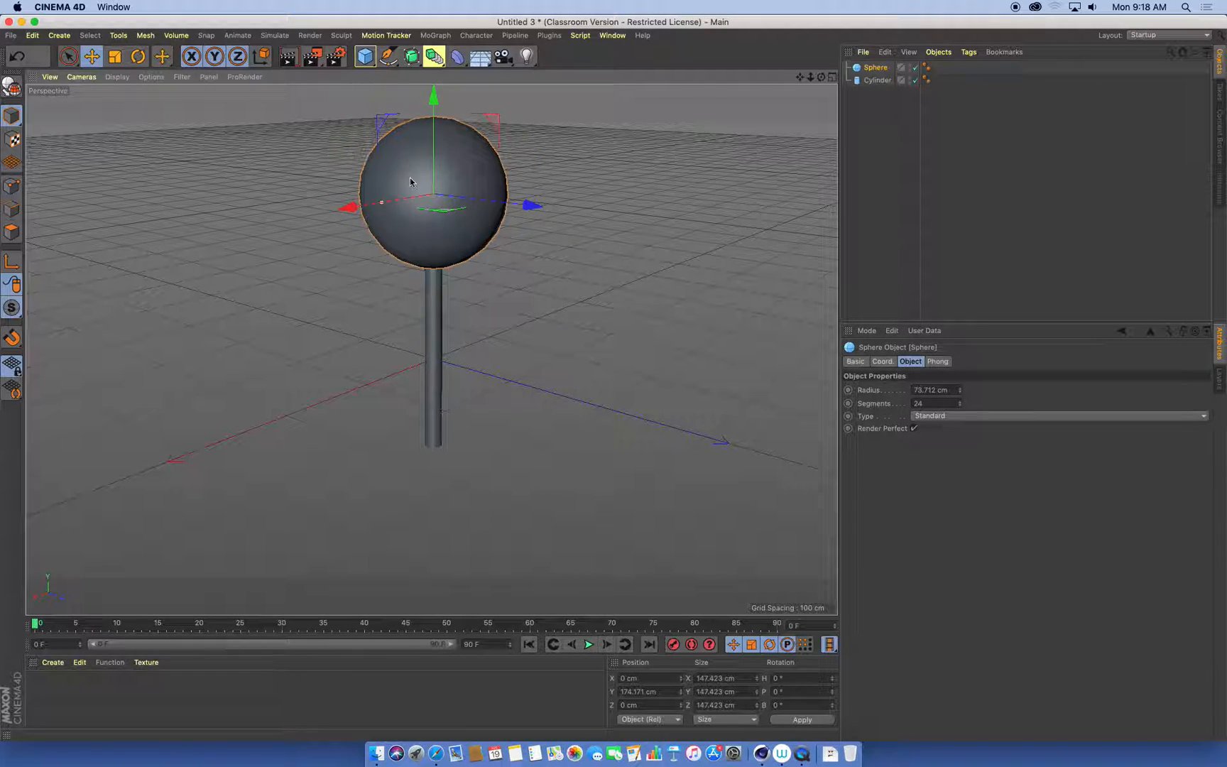
drag(433, 102, 433, 118)
alt+drag(427, 278, 465, 281)
alt+drag(482, 357, 545, 405)
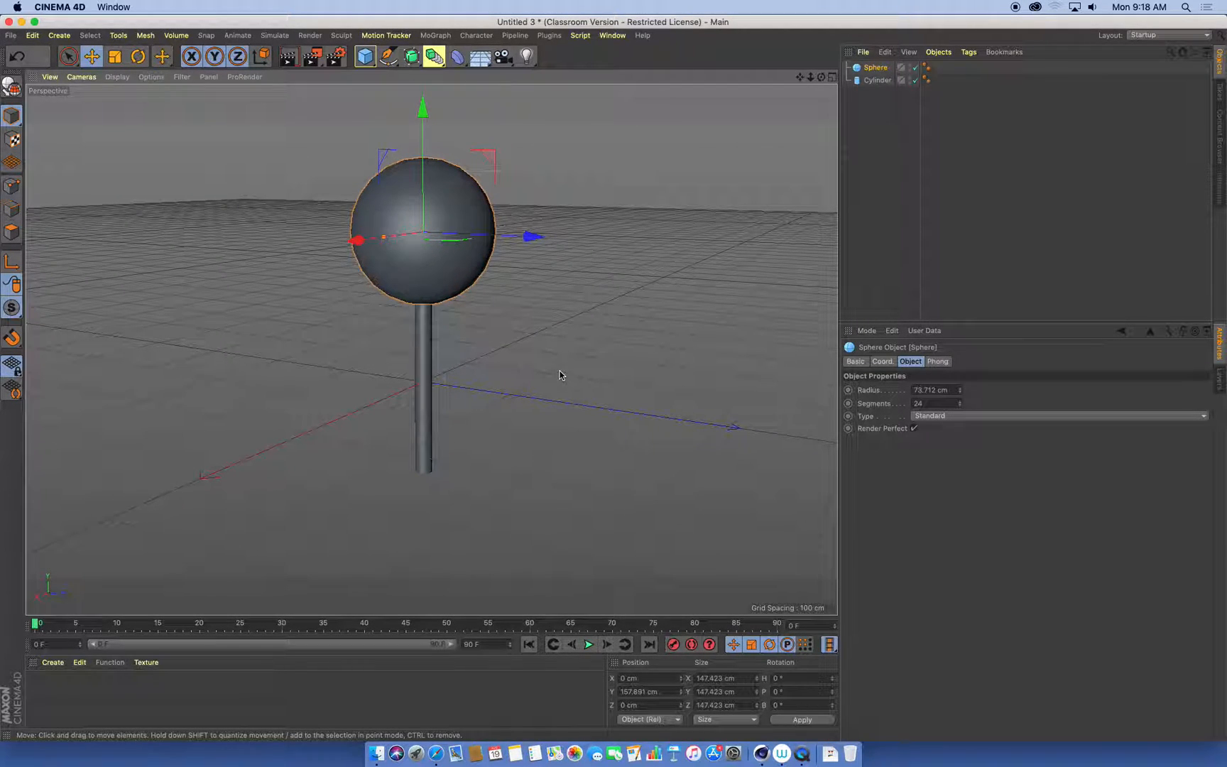
alt+drag(469, 416, 521, 299)
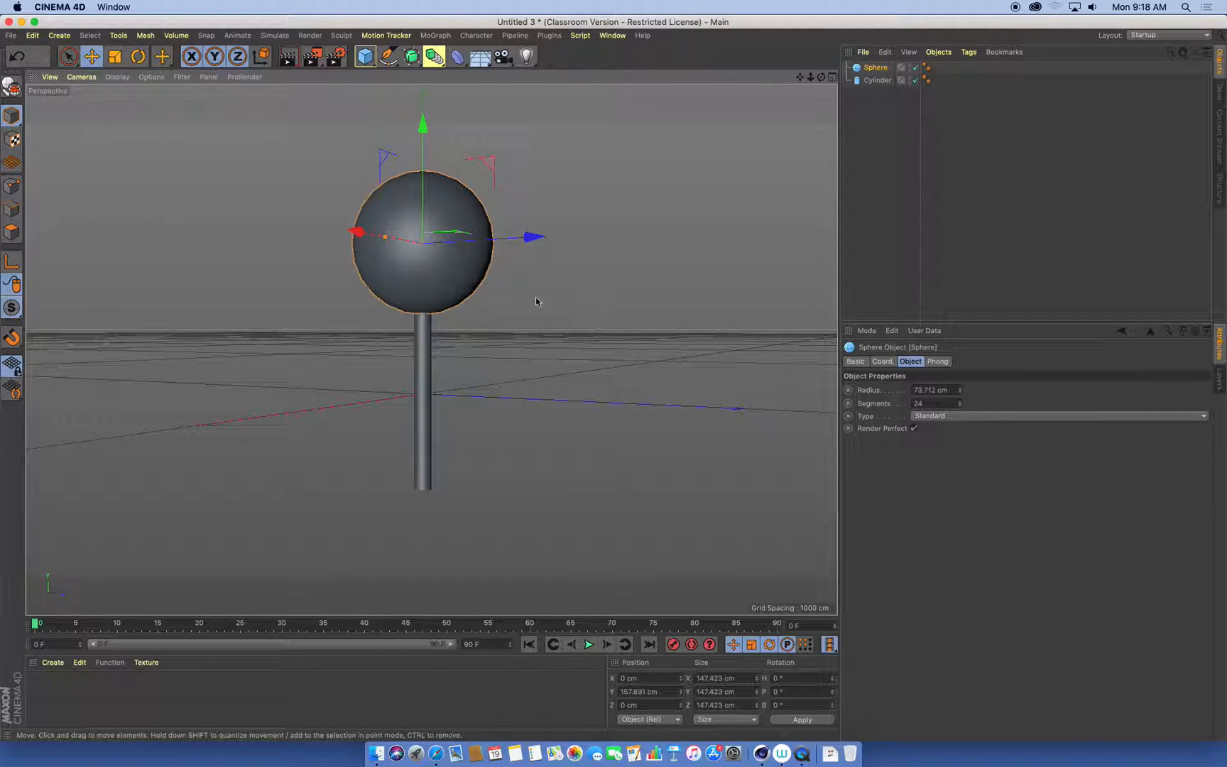
click(558, 277)
alt+drag(556, 359, 469, 370)
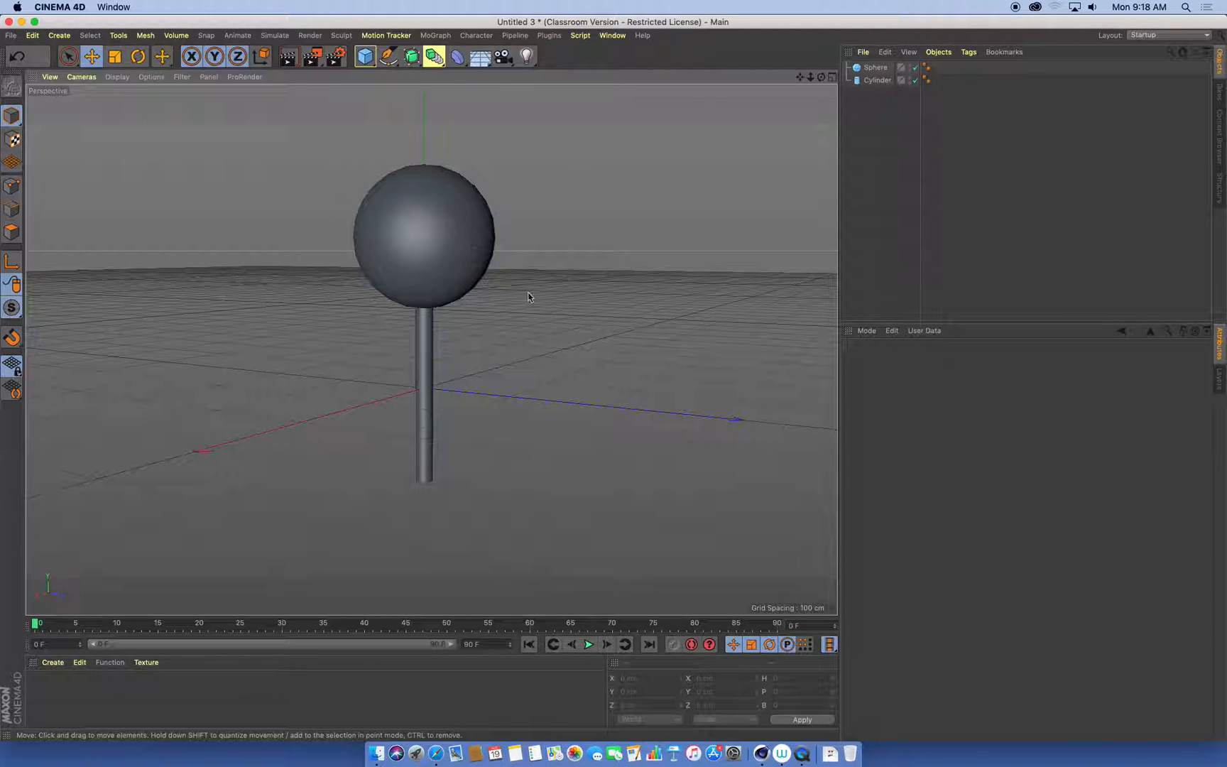
alt+drag(547, 342, 477, 356)
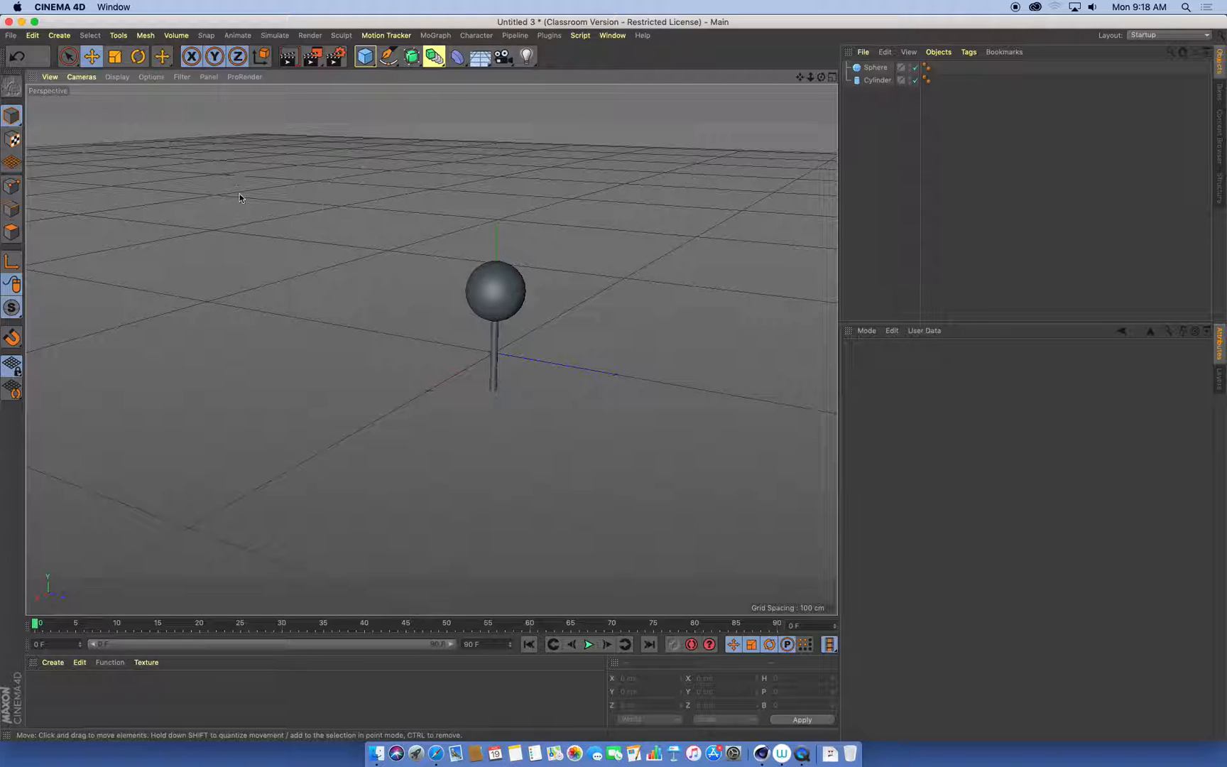
- Add a landscape object to the scene beneath the sphere and cylinder
click(60, 39)
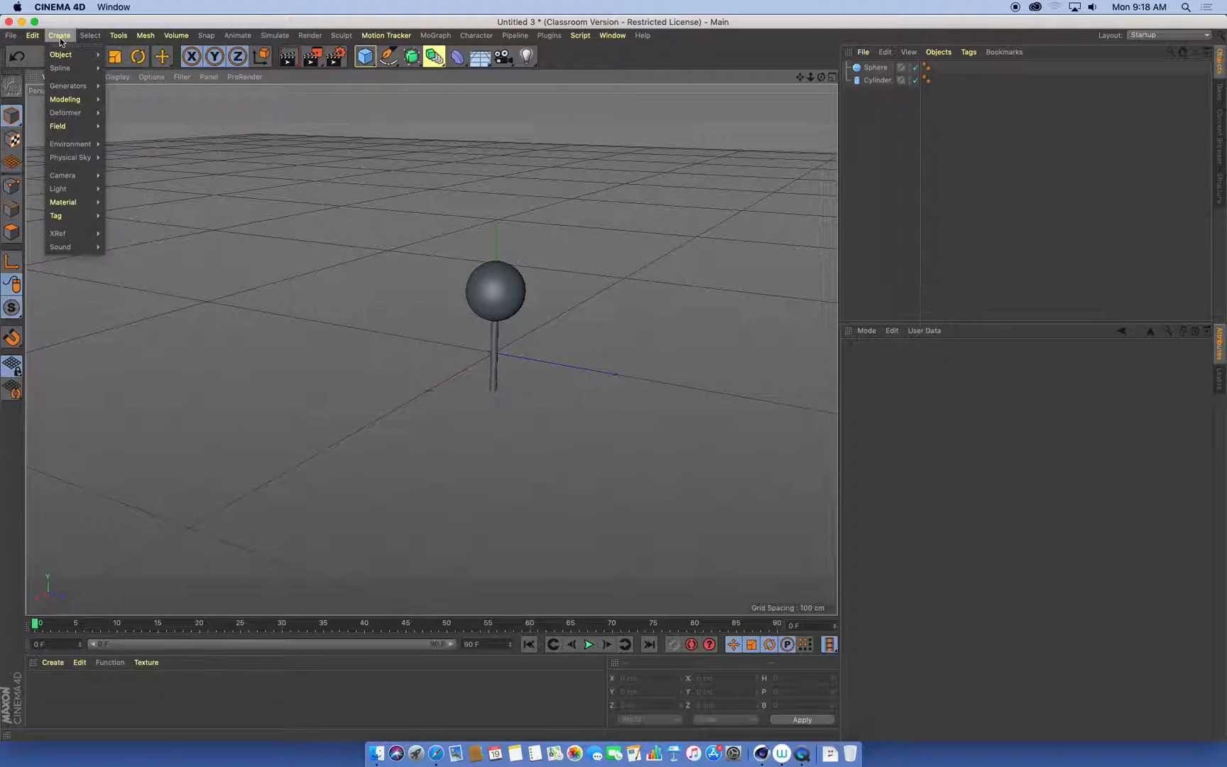
mouse_move(61, 56)
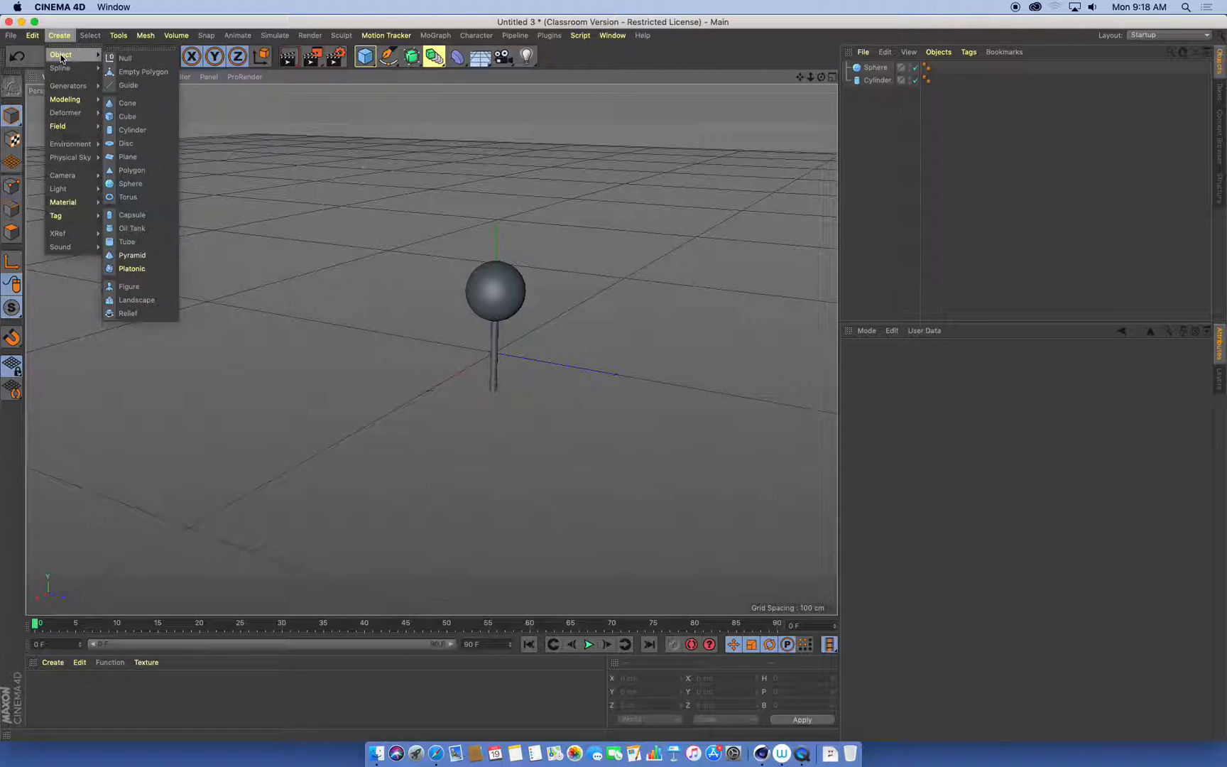
click(139, 300)
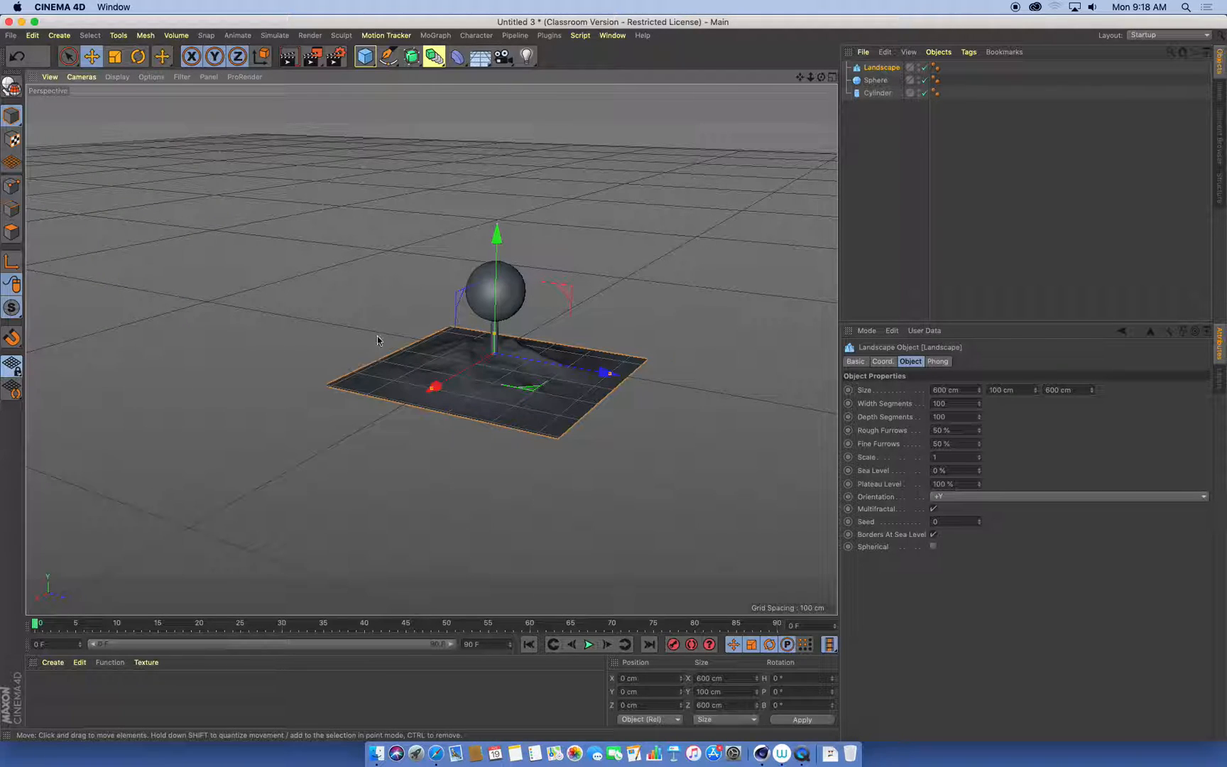
scroll(576, 367, up, 3)
alt+right_drag(575, 367, 597, 367)
alt+drag(554, 368, 337, 367)
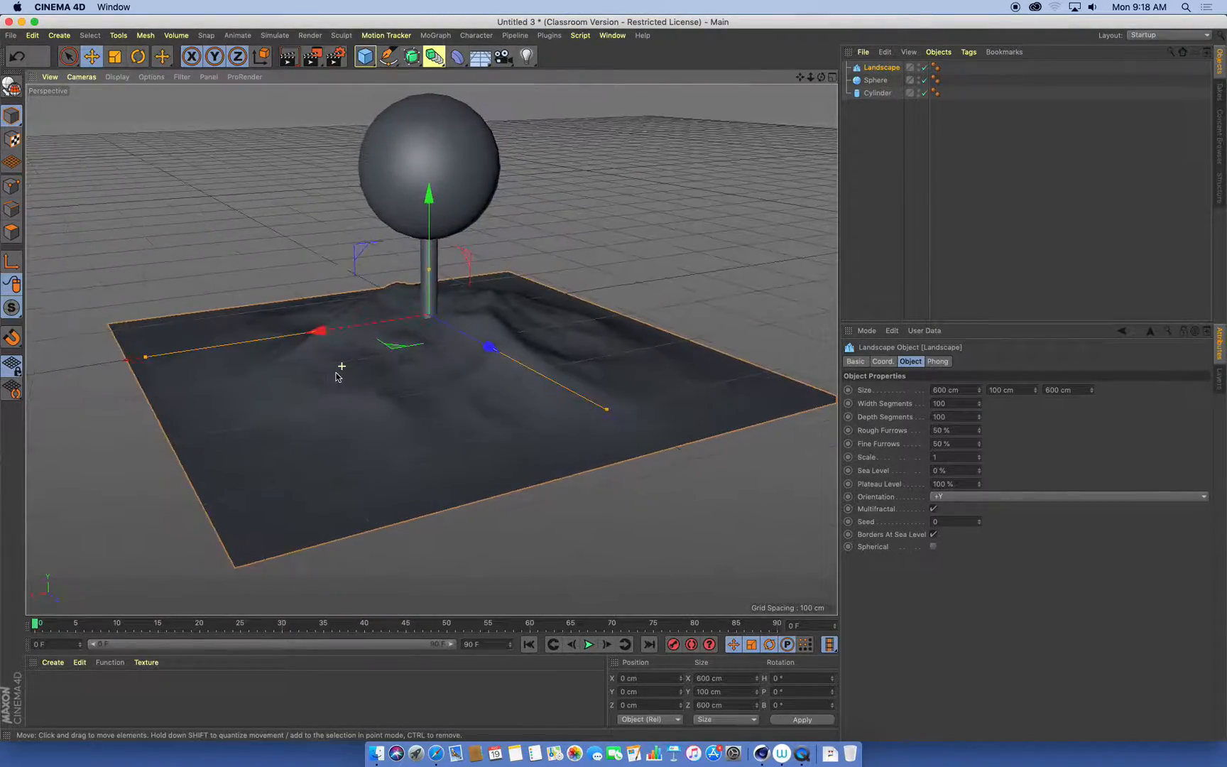
alt+drag(700, 402, 548, 384)
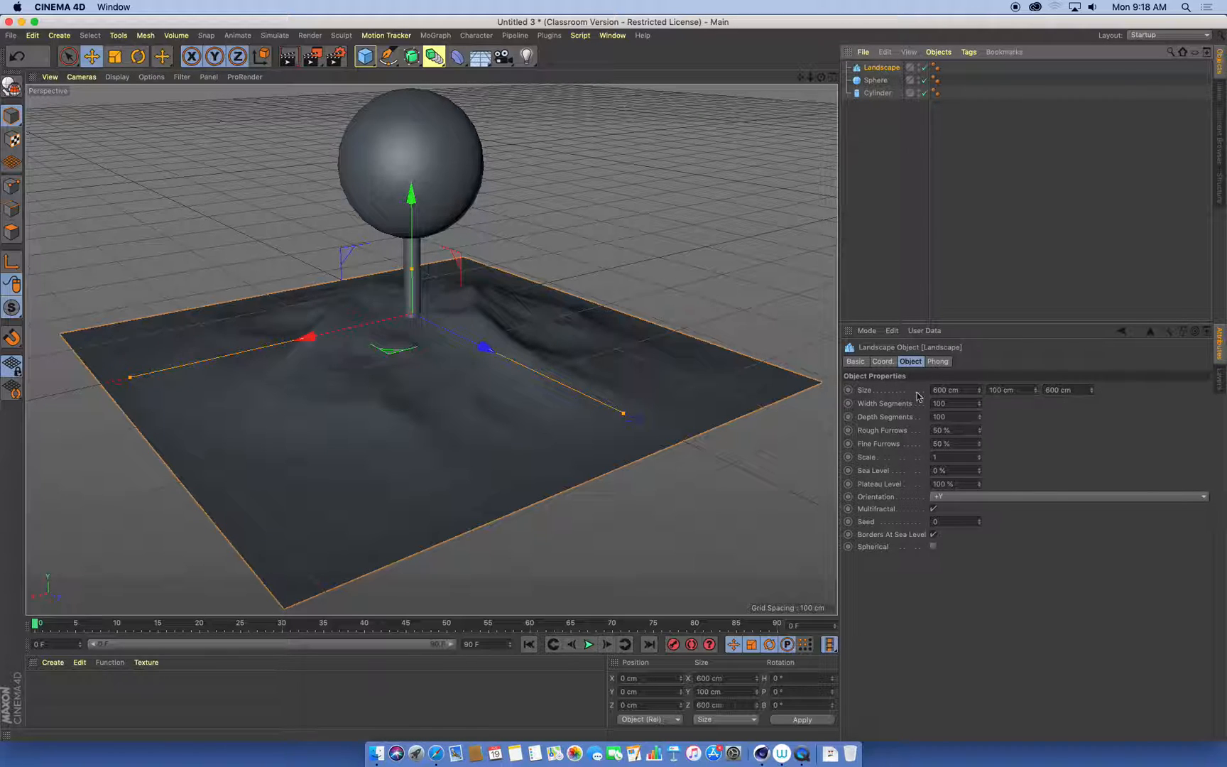
- Set the landscape's size to 6000 cm by 1000 cm by 6000 cm
click(938, 391)
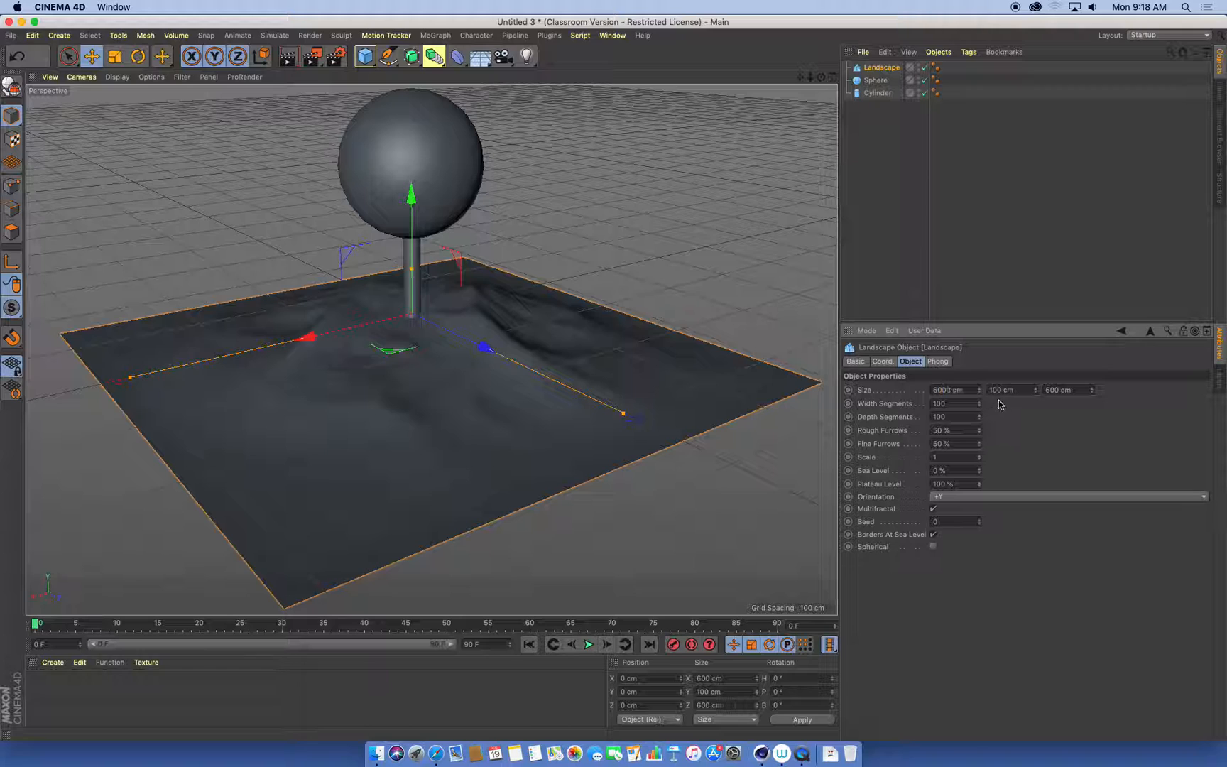
text(0)
key(Tab)
key(Tab)
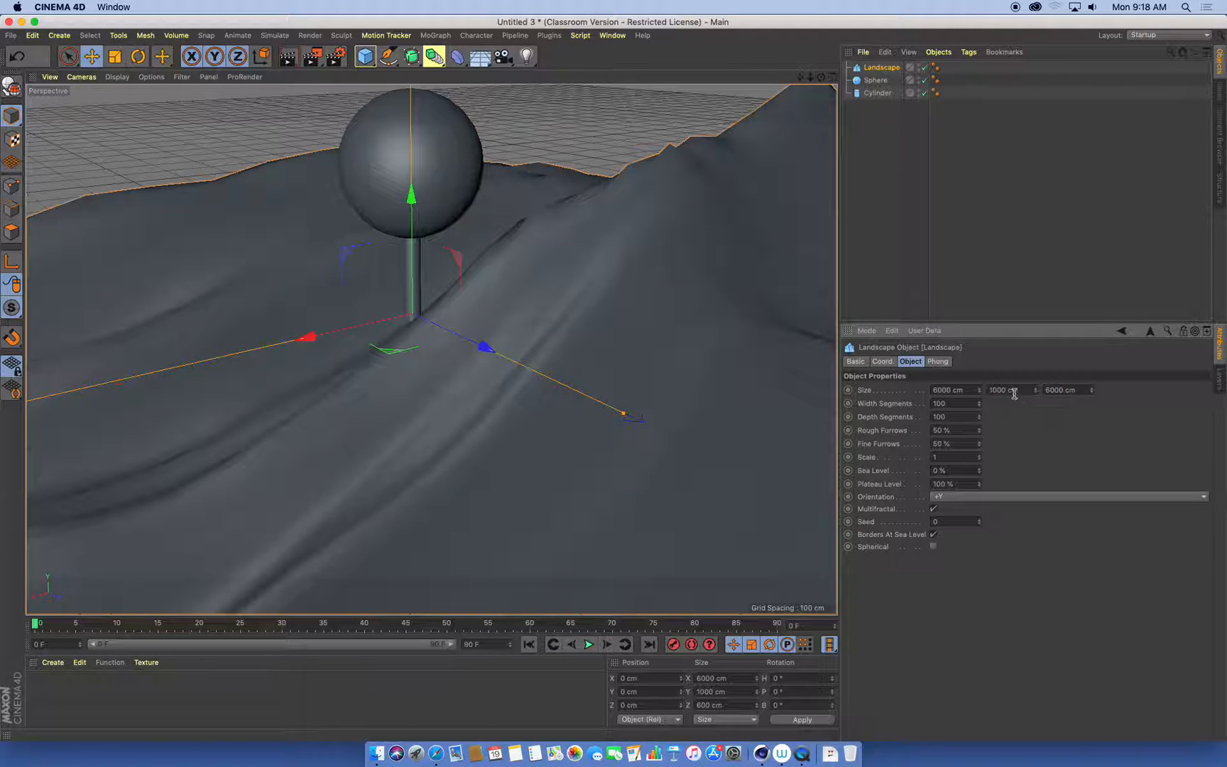
text(6000)
key(Return)
alt+right_drag(594, 319, 384, 327)
mouse_move(434, 361)
alt+mouse_down()
mouse_move(519, 361)
mouse_move(346, 356)
mouse_move(352, 383)
mouse_move(359, 357)
mouse_move(477, 358)
mouse_move(419, 372)
mouse_move(429, 366)
alt+mouse_up()
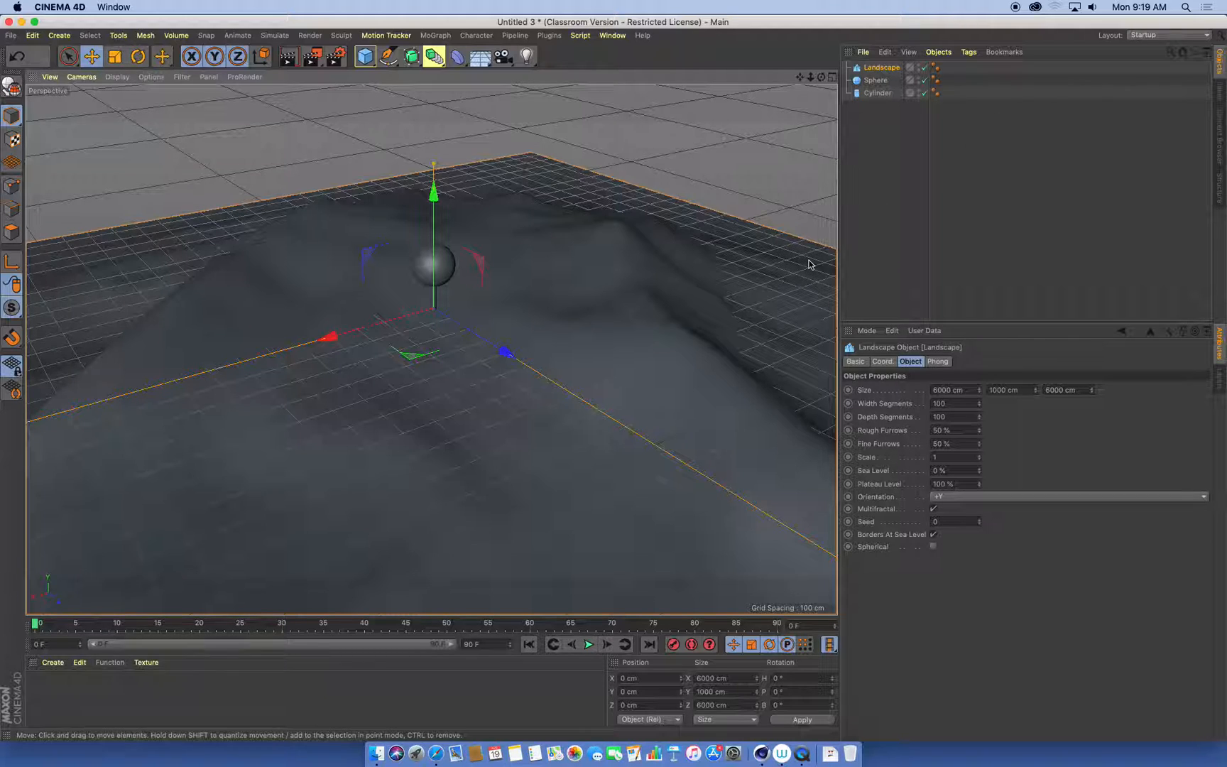
alt+drag(521, 281, 491, 267)
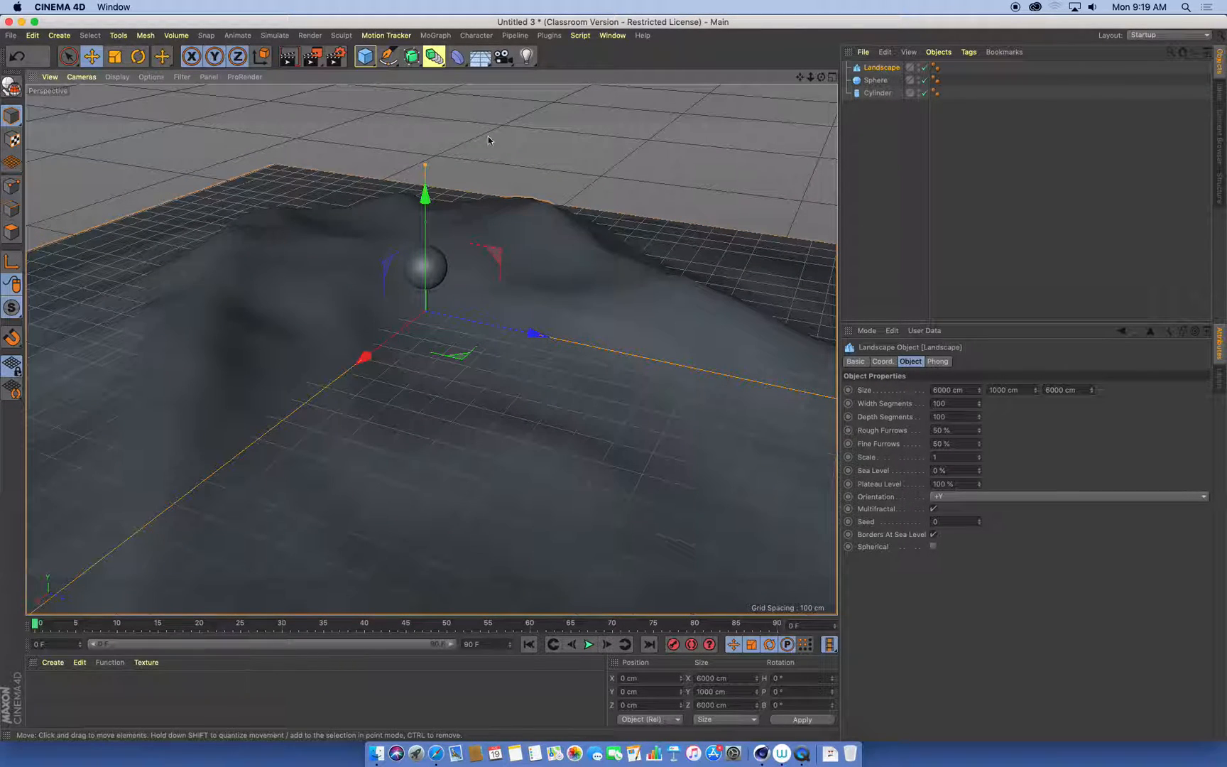
- Add a MoGraph Cloner and nest the sphere and cylinder inside it as children
click(437, 36)
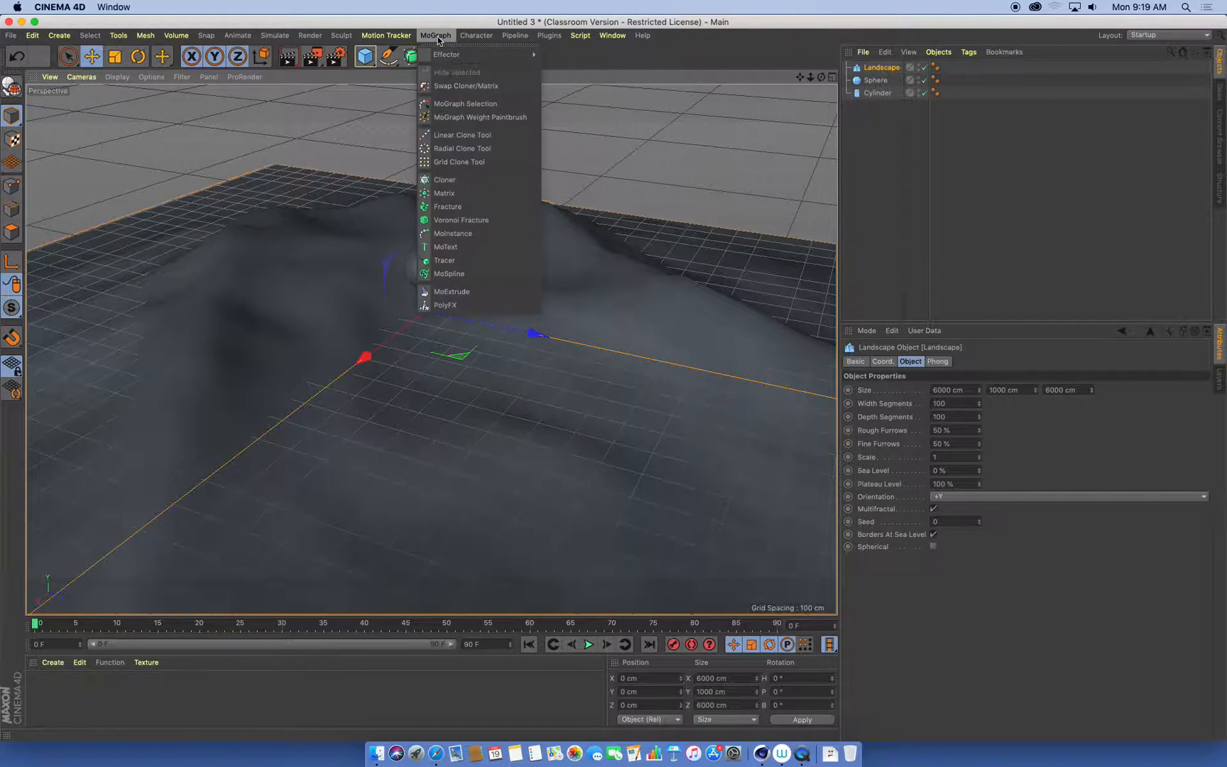
click(465, 182)
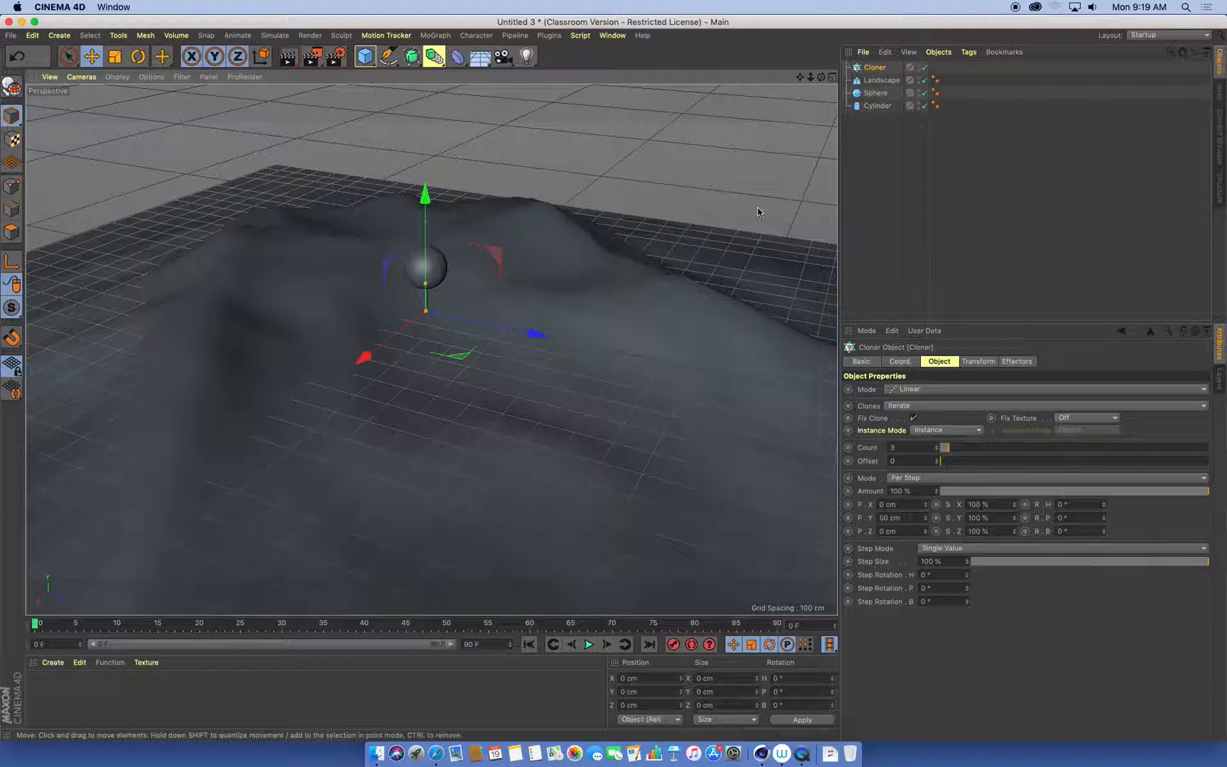
click(882, 96)
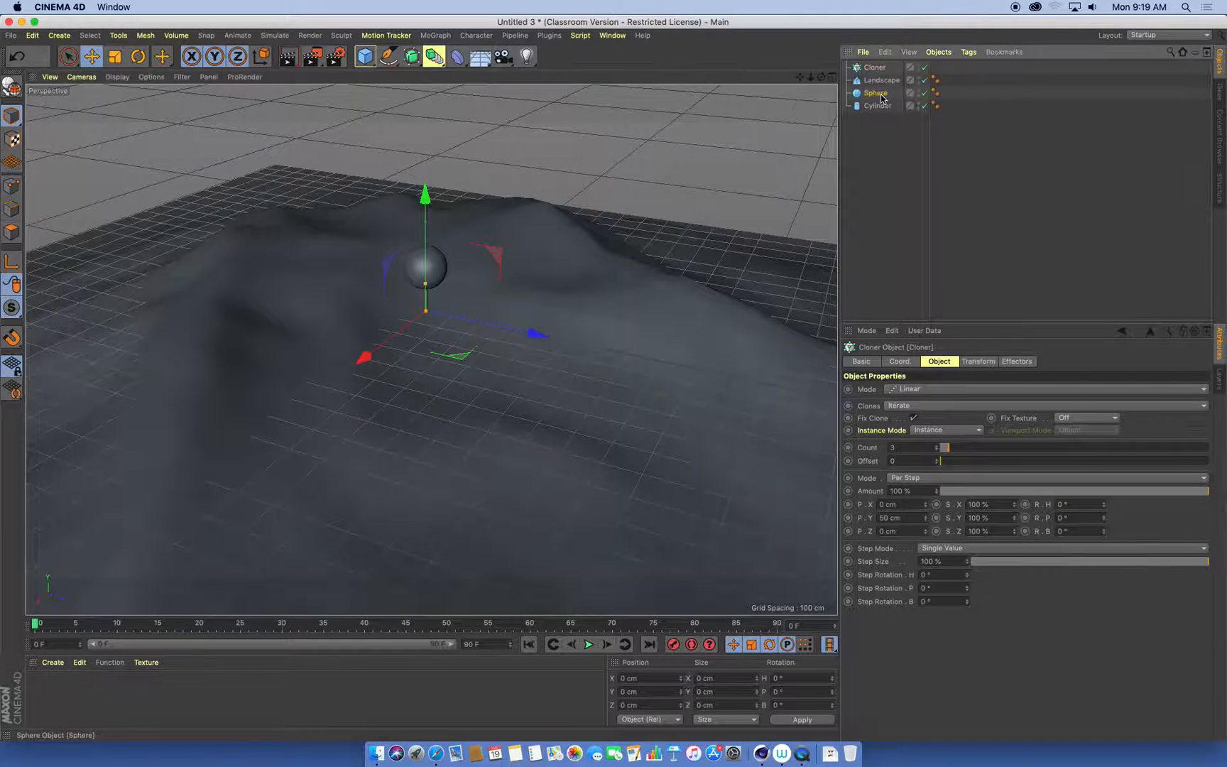
click(879, 106)
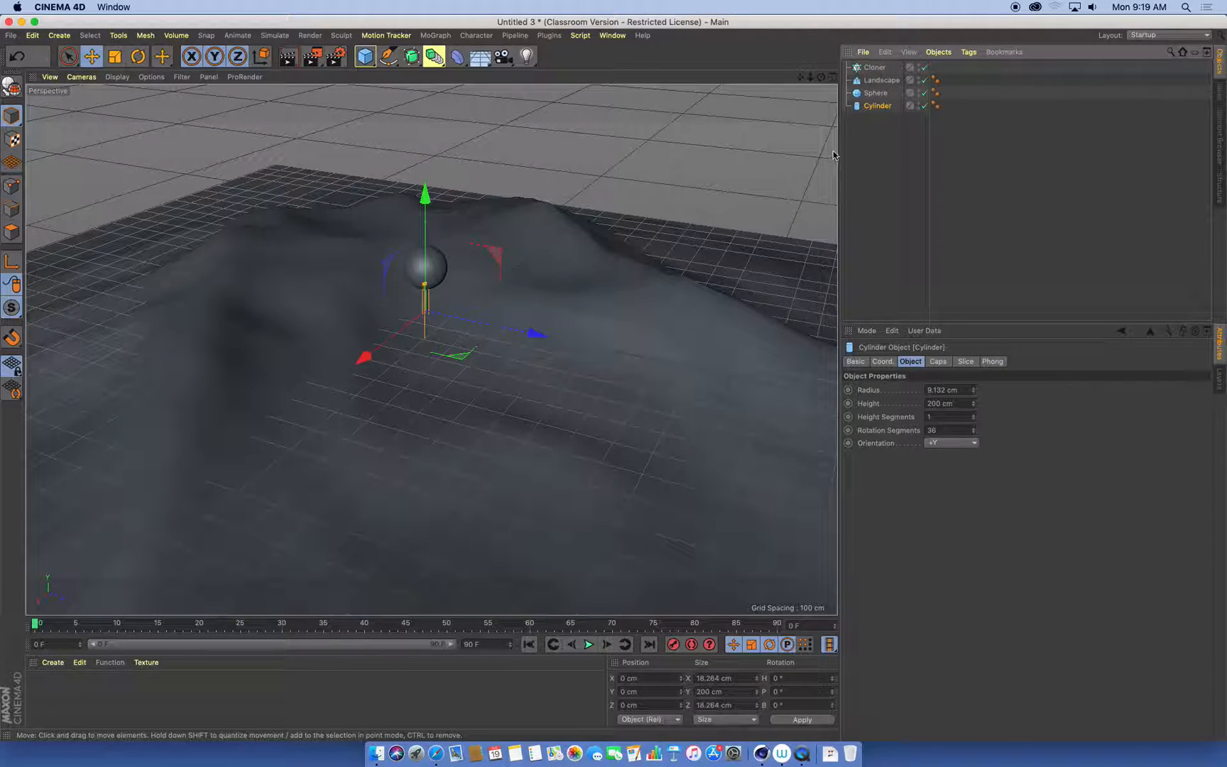
shift+click(881, 94)
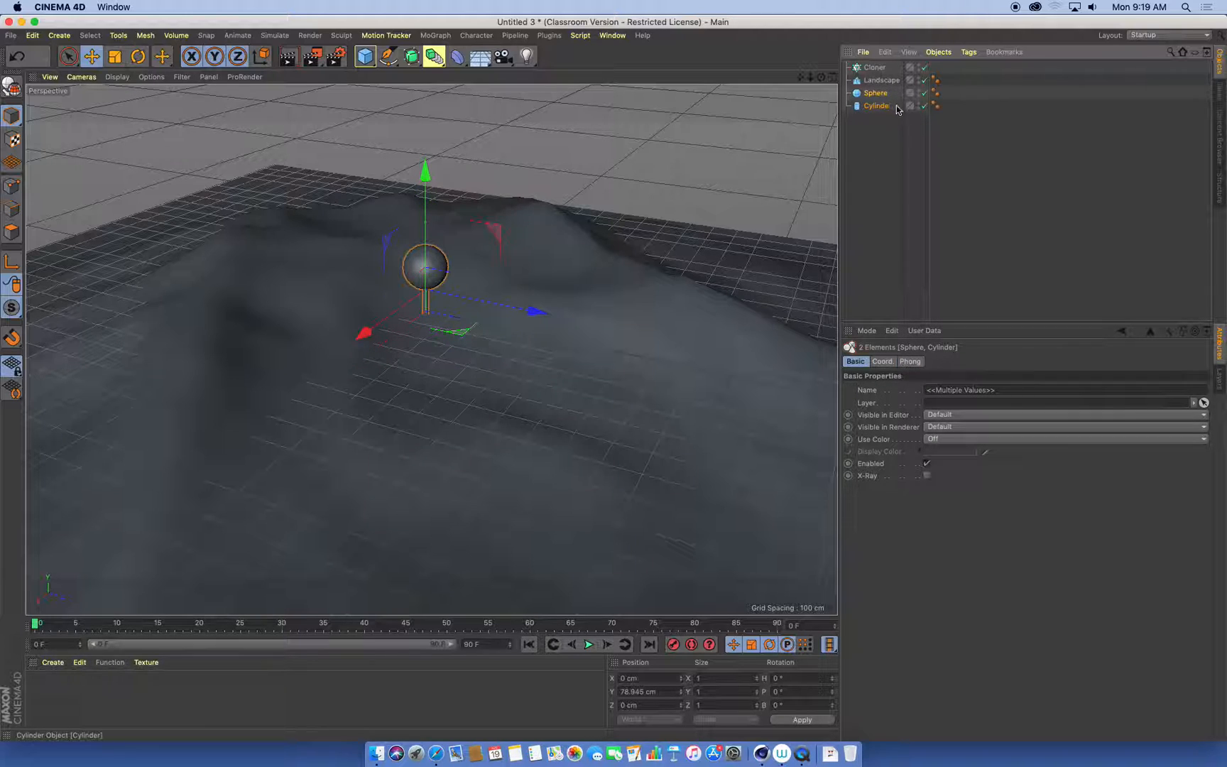
drag(883, 97, 884, 73)
alt+drag(580, 332, 424, 311)
alt+right_drag(425, 311, 551, 298)
mouse_move(463, 303)
alt+mouse_down()
mouse_move(479, 402)
mouse_move(477, 313)
alt+mouse_up()
- Raise the cloner's clone count to 9 in Linear mode
click(874, 67)
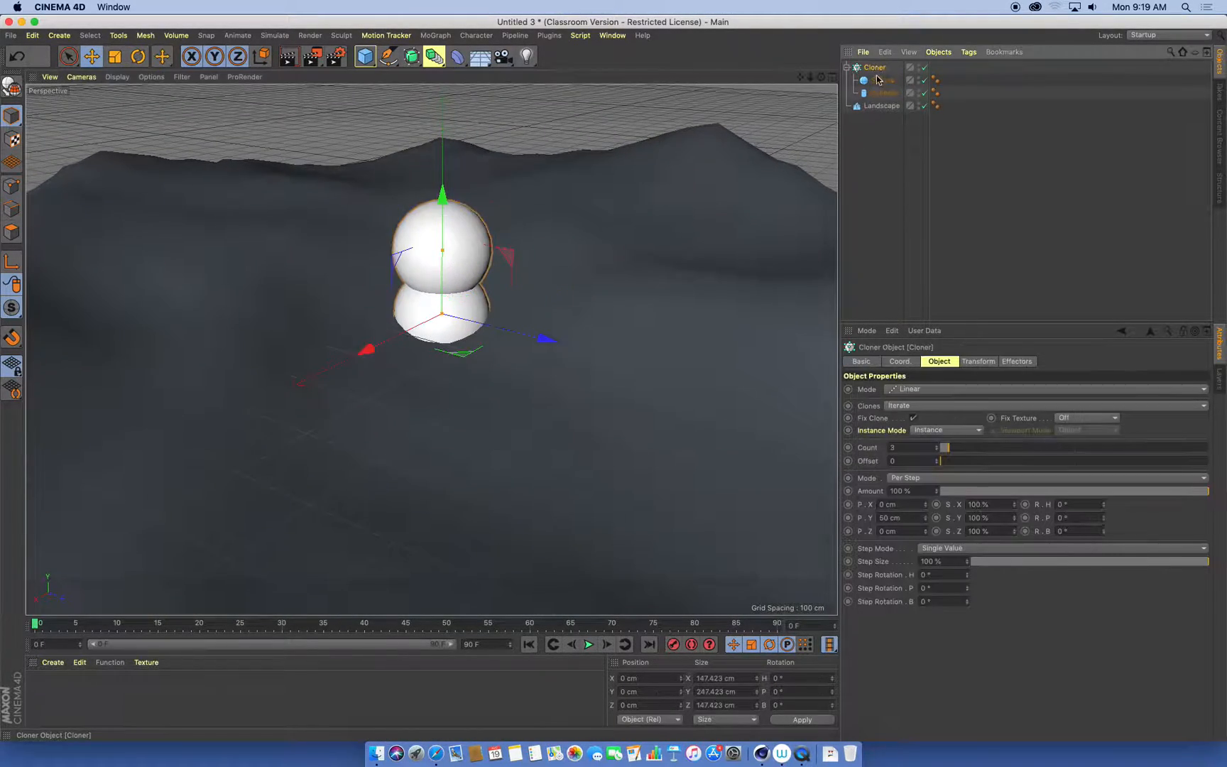
drag(950, 447, 963, 448)
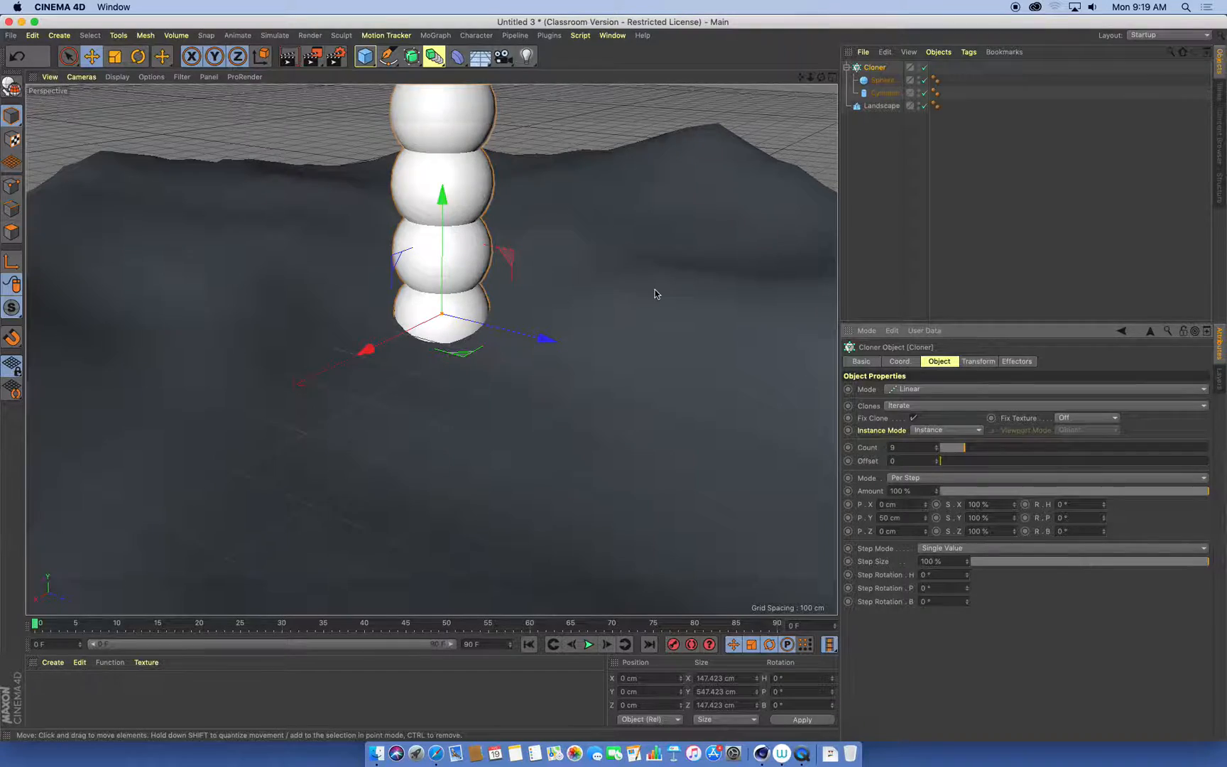
alt+right_drag(654, 290, 561, 364)
mouse_move(560, 368)
alt+mouse_down()
mouse_move(506, 381)
mouse_move(542, 307)
mouse_move(520, 364)
alt+mouse_up()
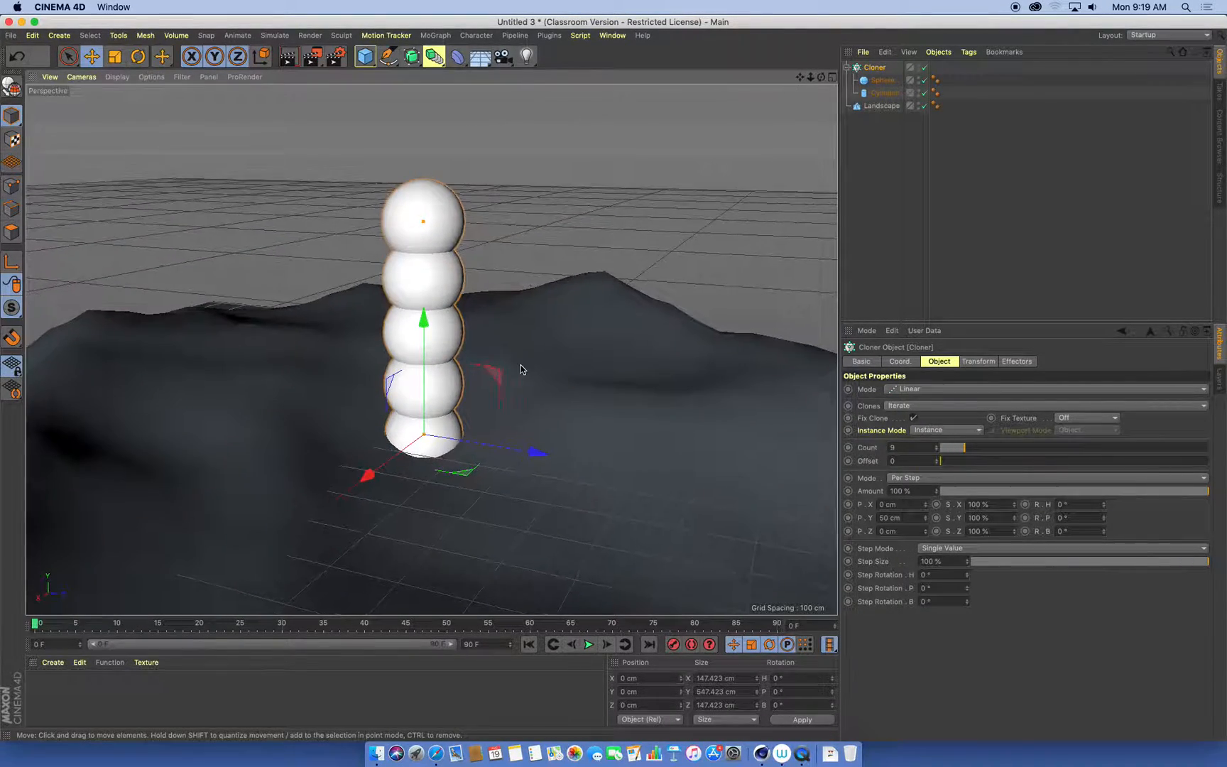
- Increase the cloner's vertical spacing to 295 cm per step so the clones are spread apart
drag(924, 520, 904, 517)
alt+right_drag(625, 340, 520, 343)
alt+middle_drag(565, 365, 474, 482)
alt+right_drag(555, 447, 489, 455)
alt+drag(543, 444, 497, 436)
mouse_move(465, 377)
alt+mouse_down()
mouse_move(486, 345)
mouse_move(499, 263)
mouse_move(567, 310)
alt+mouse_up()
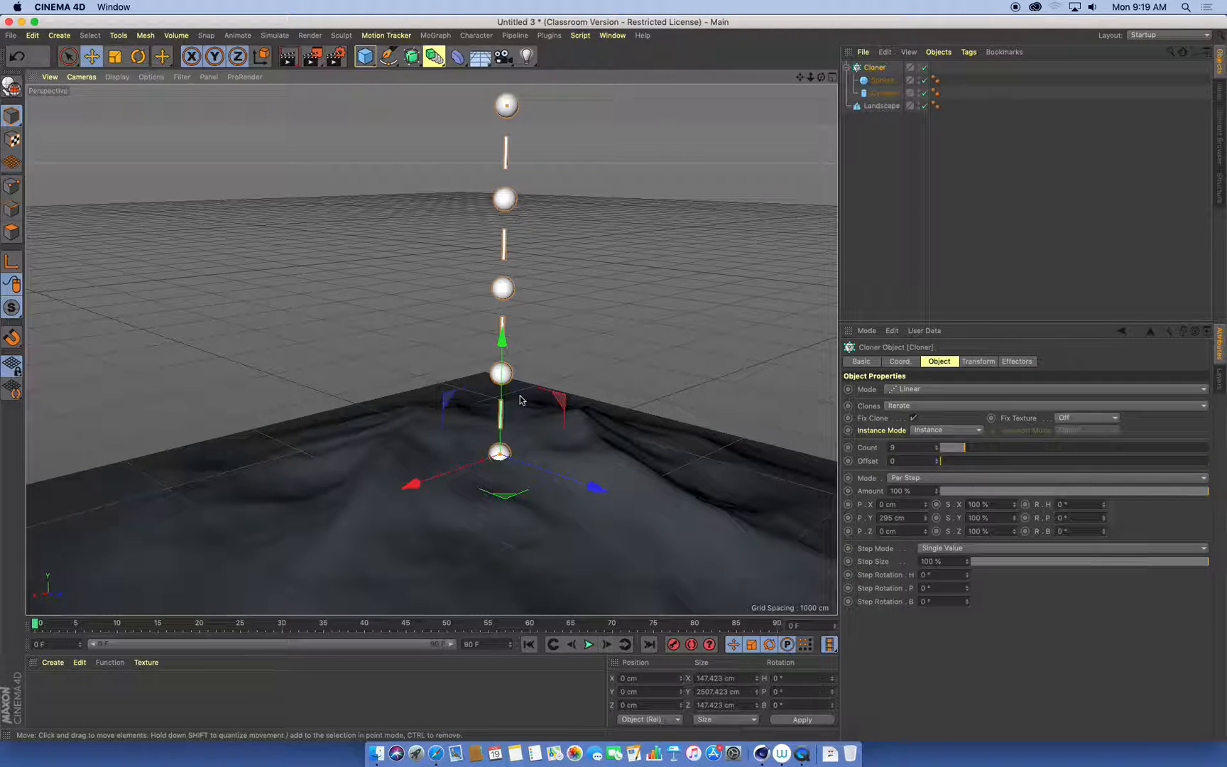
- Group the cloner's sphere and cylinder children together into a single null
click(519, 433)
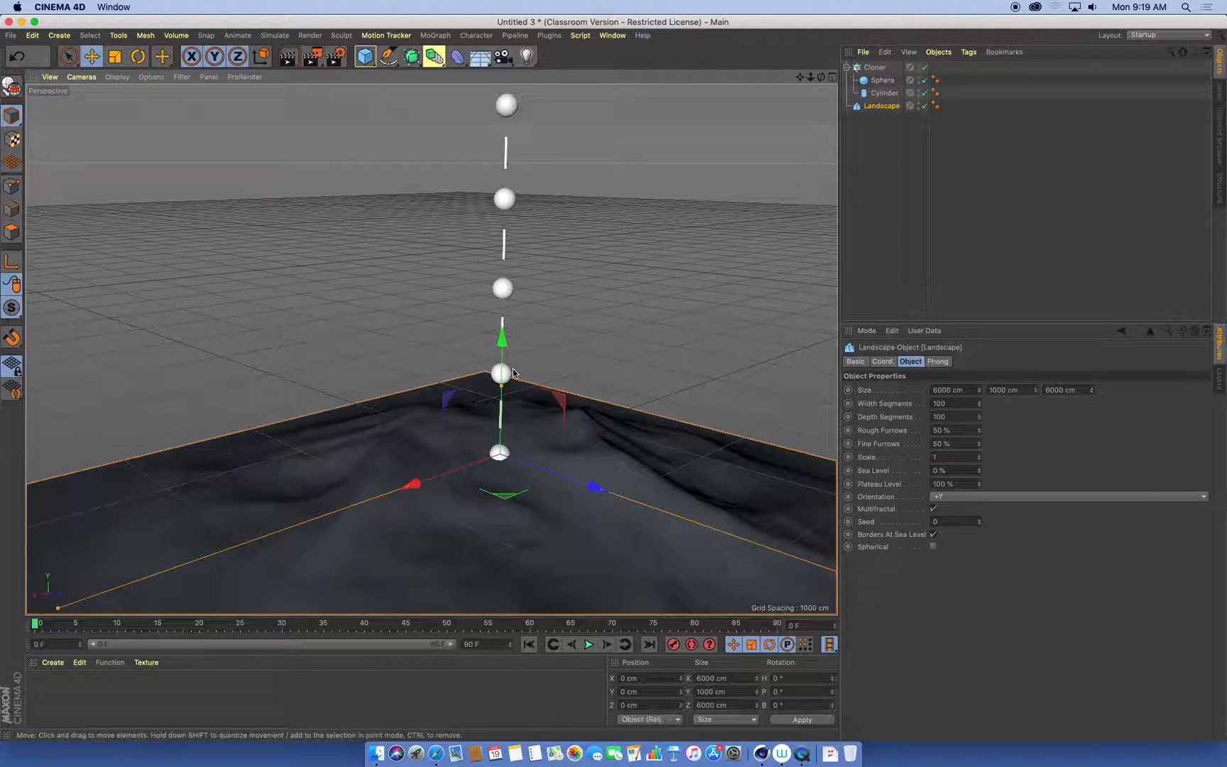
click(874, 84)
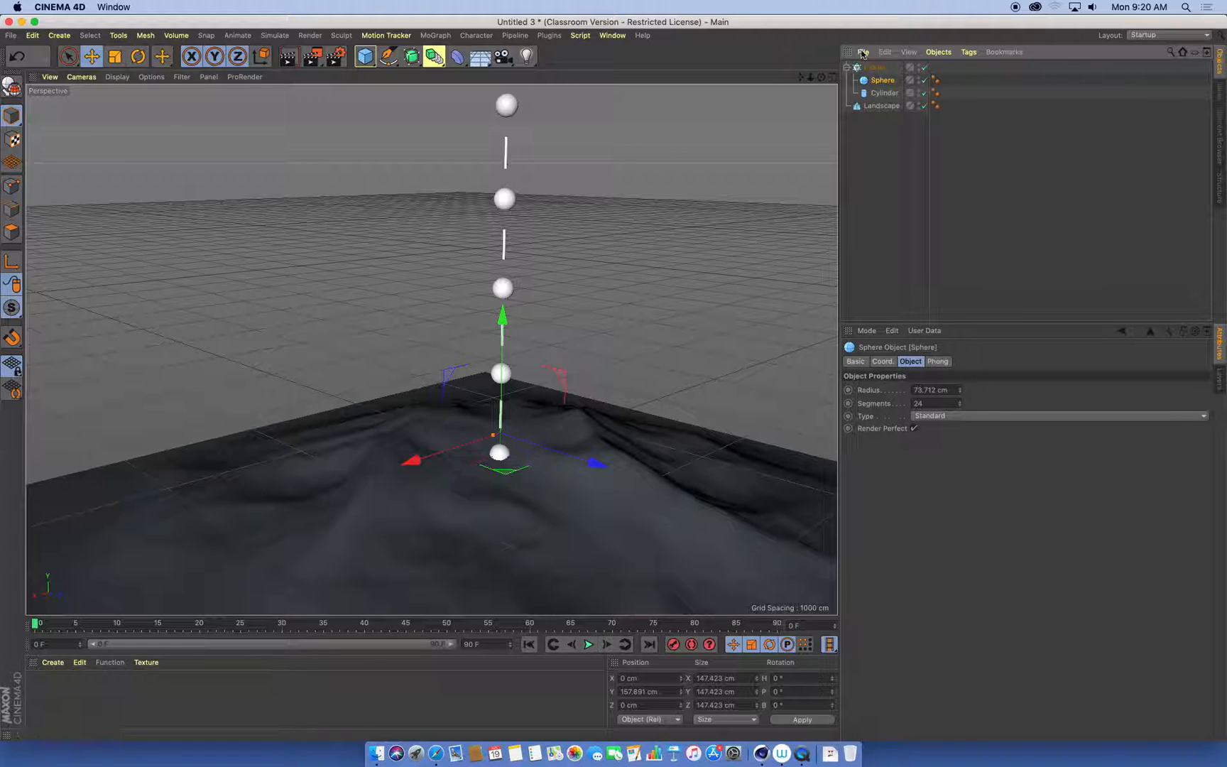
shift+click(884, 93)
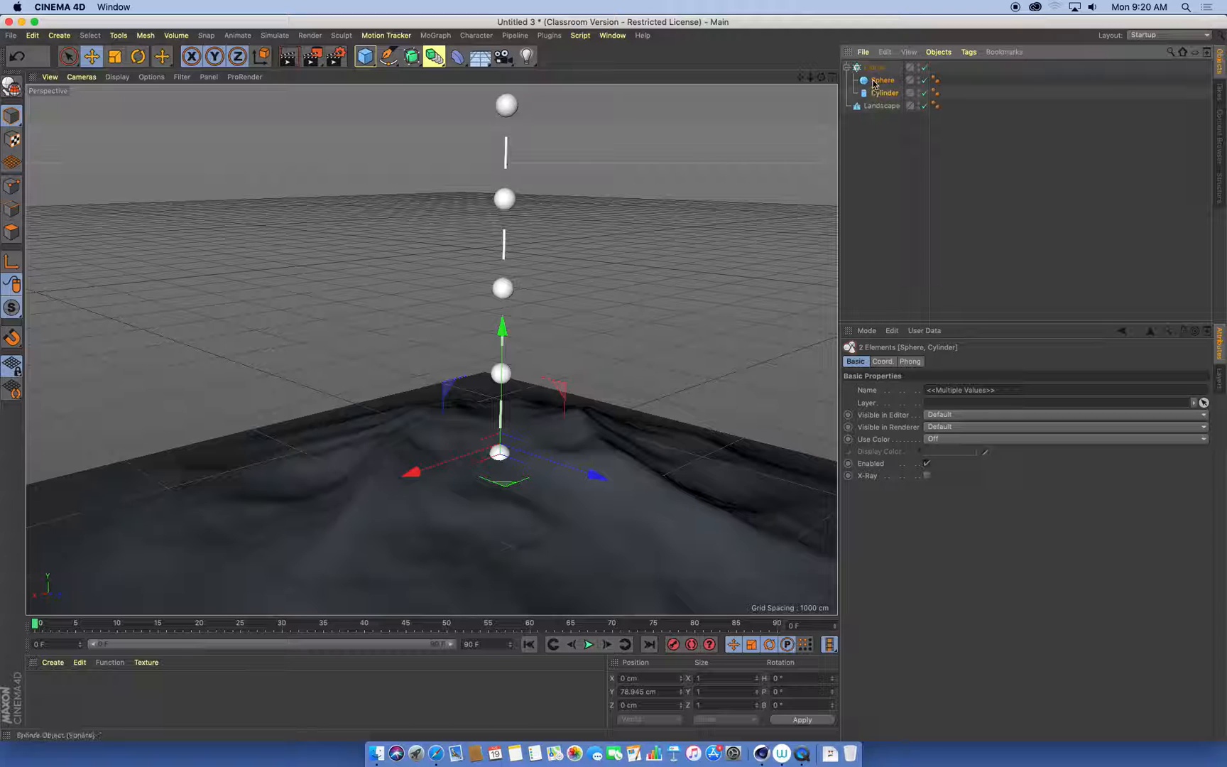
click(884, 122)
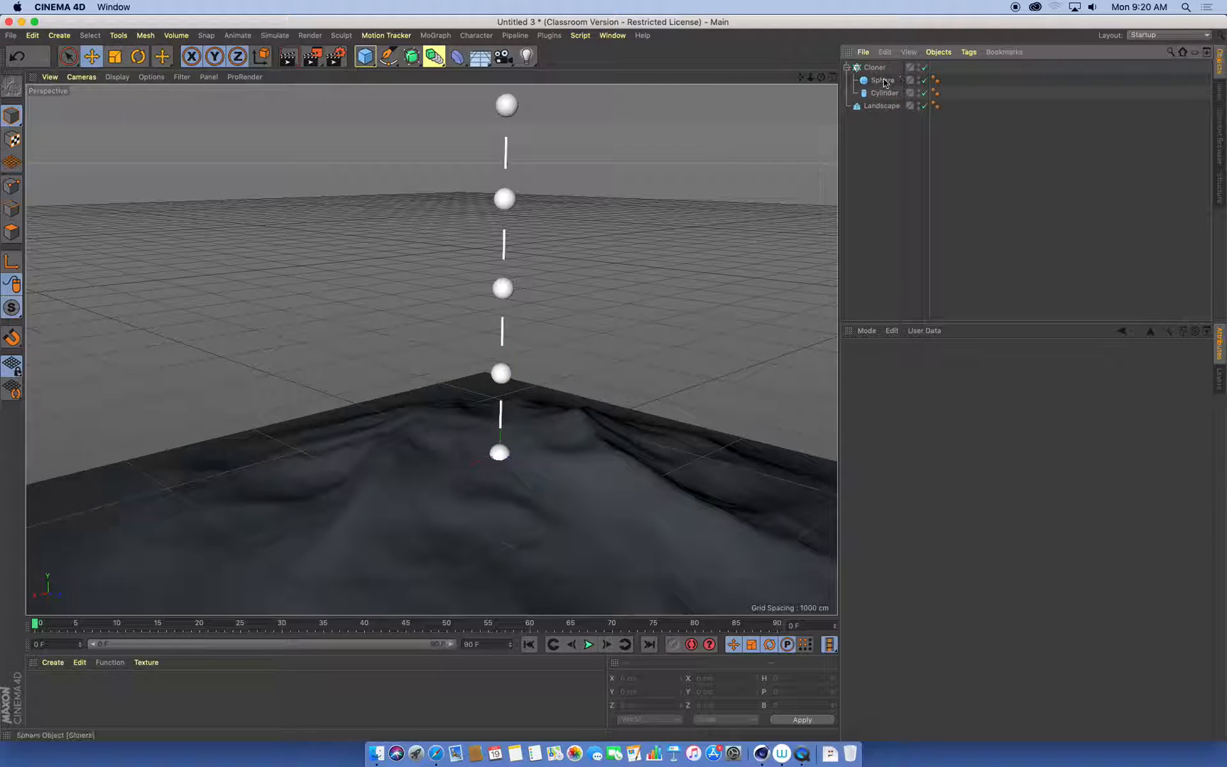
click(882, 81)
shift+click(884, 93)
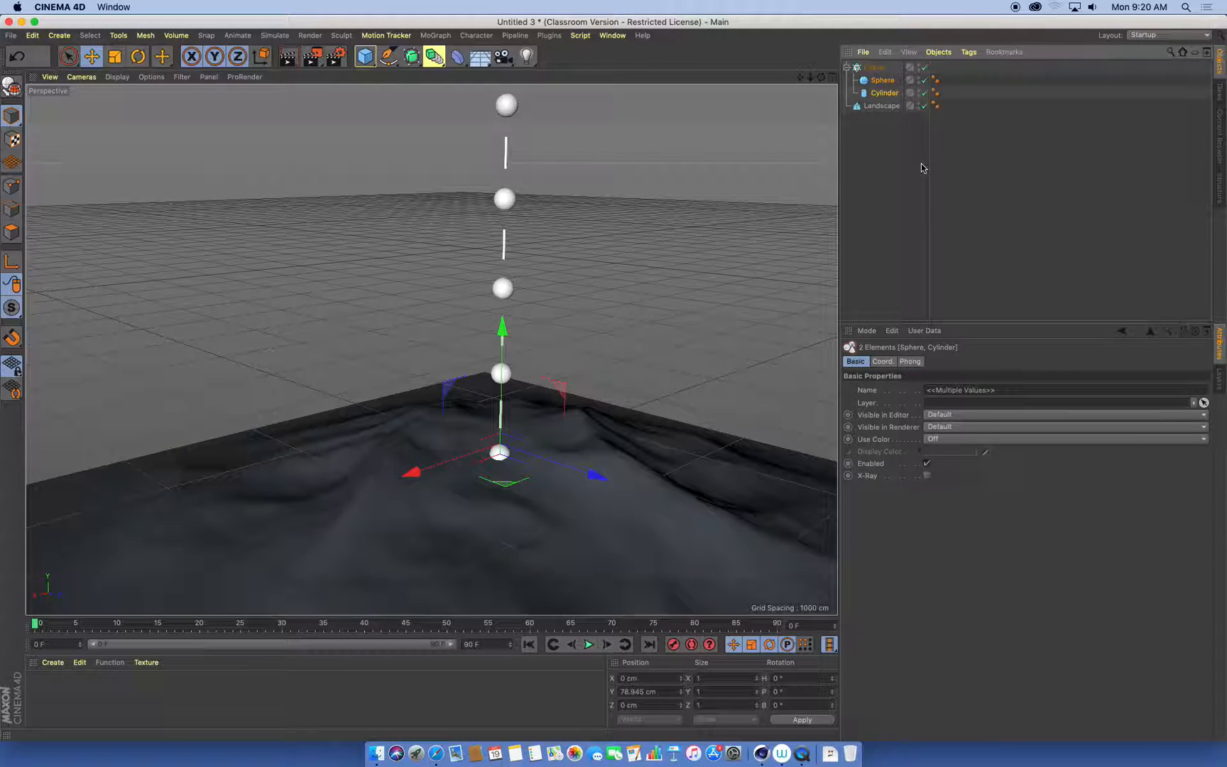
key(alt+g)
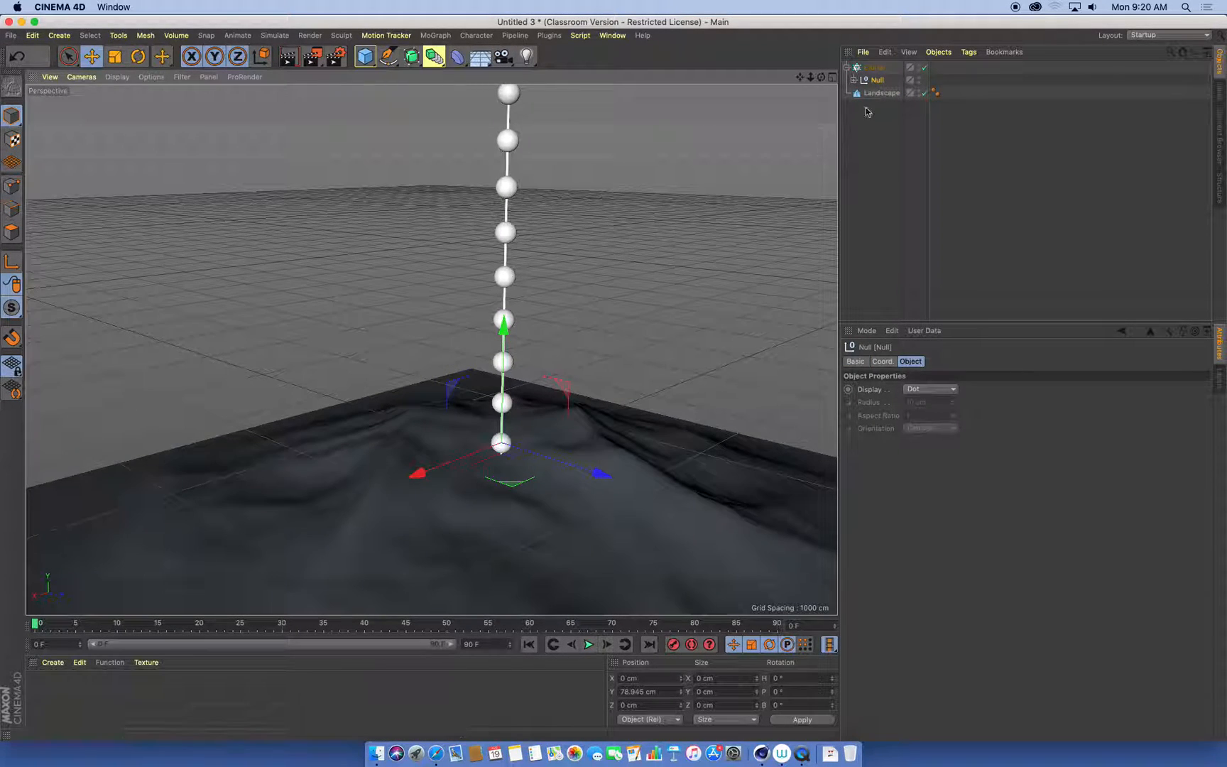
- Increase the cloner's vertical spacing to 503 cm per step so the whole trees are spread apart
click(874, 68)
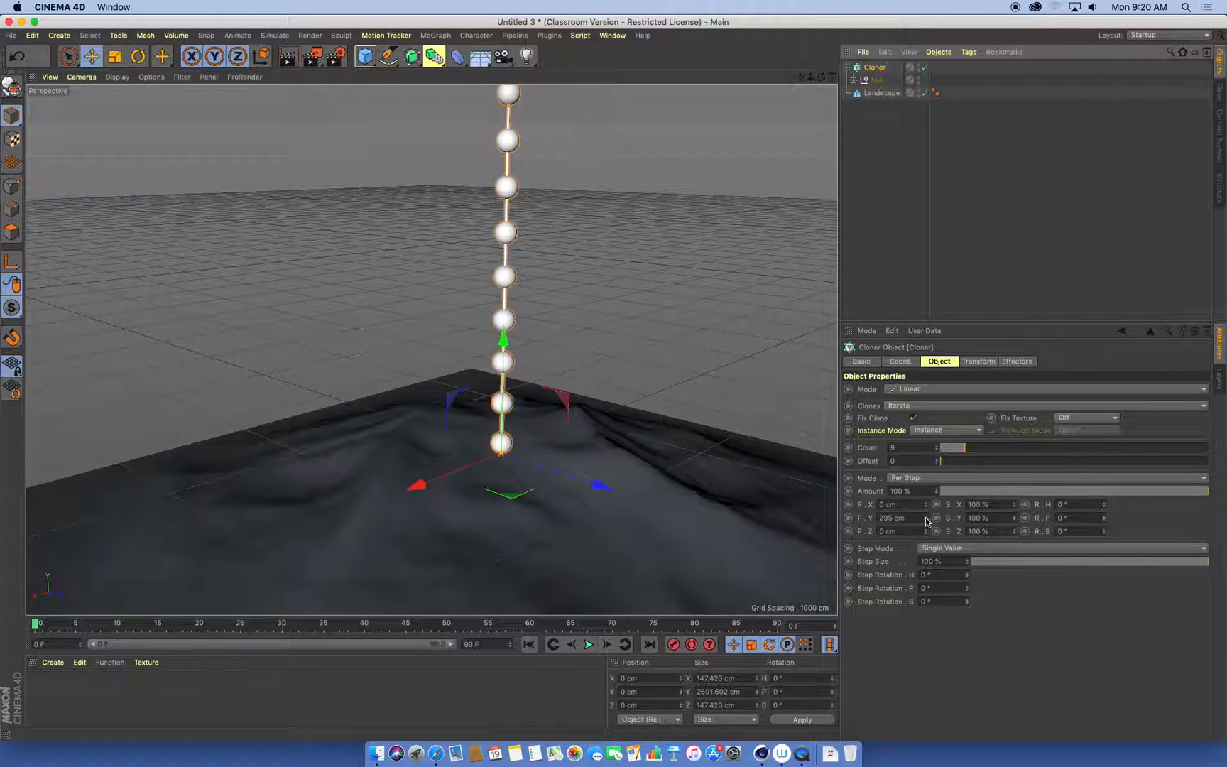
drag(926, 526, 926, 378)
alt+drag(548, 294, 537, 355)
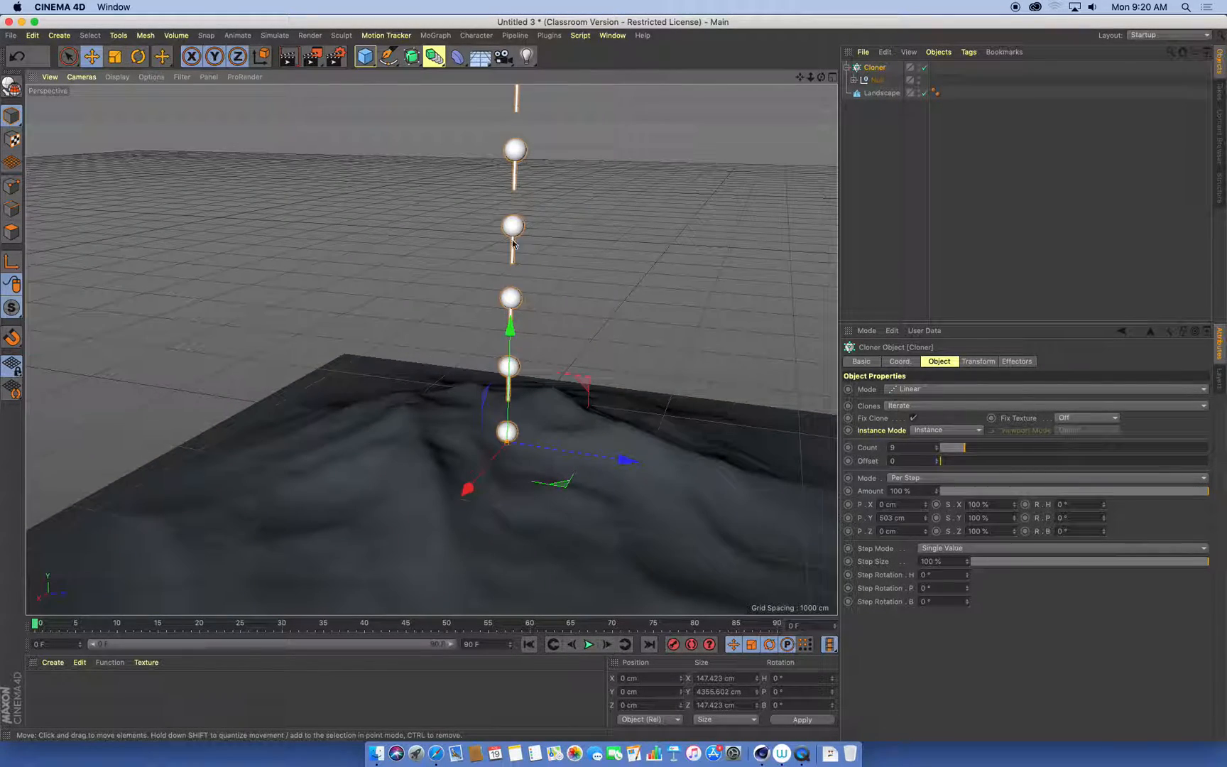
mouse_move(482, 264)
alt+mouse_down()
mouse_move(512, 260)
mouse_move(495, 250)
alt+mouse_up()
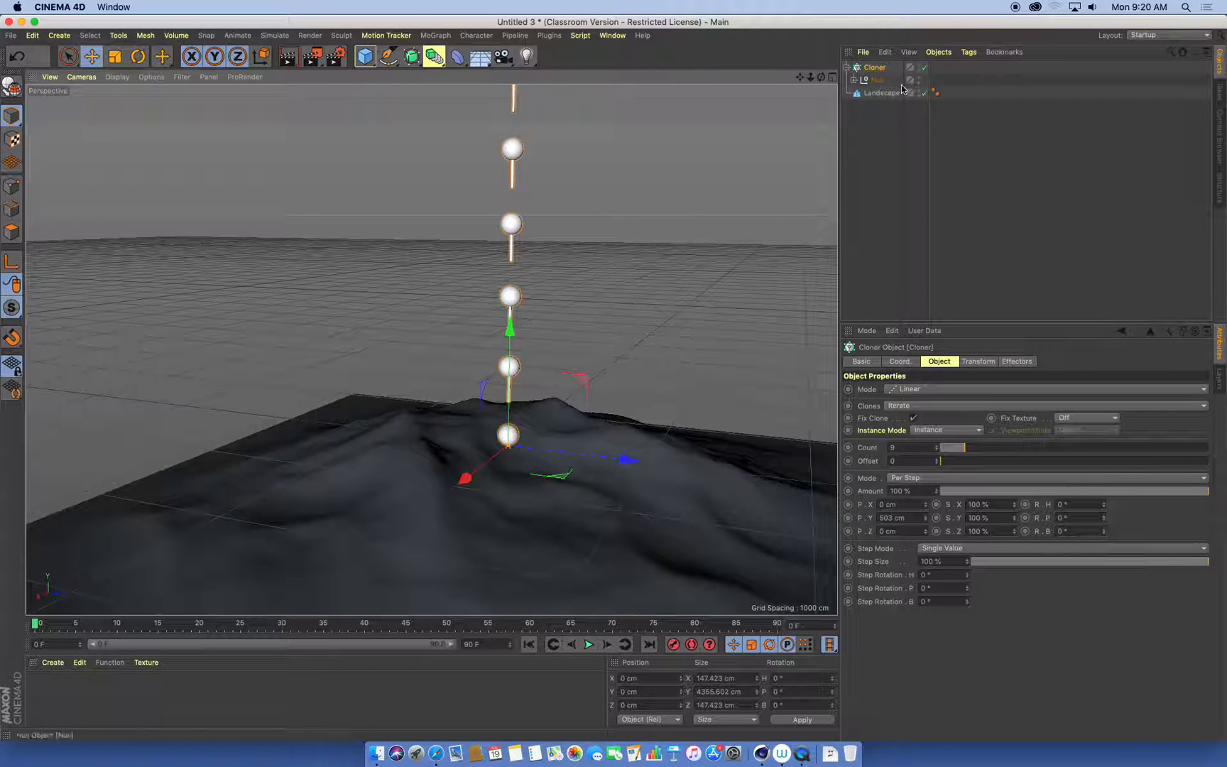
- Rename the null that holds the sphere and cylinder as tree
click(854, 81)
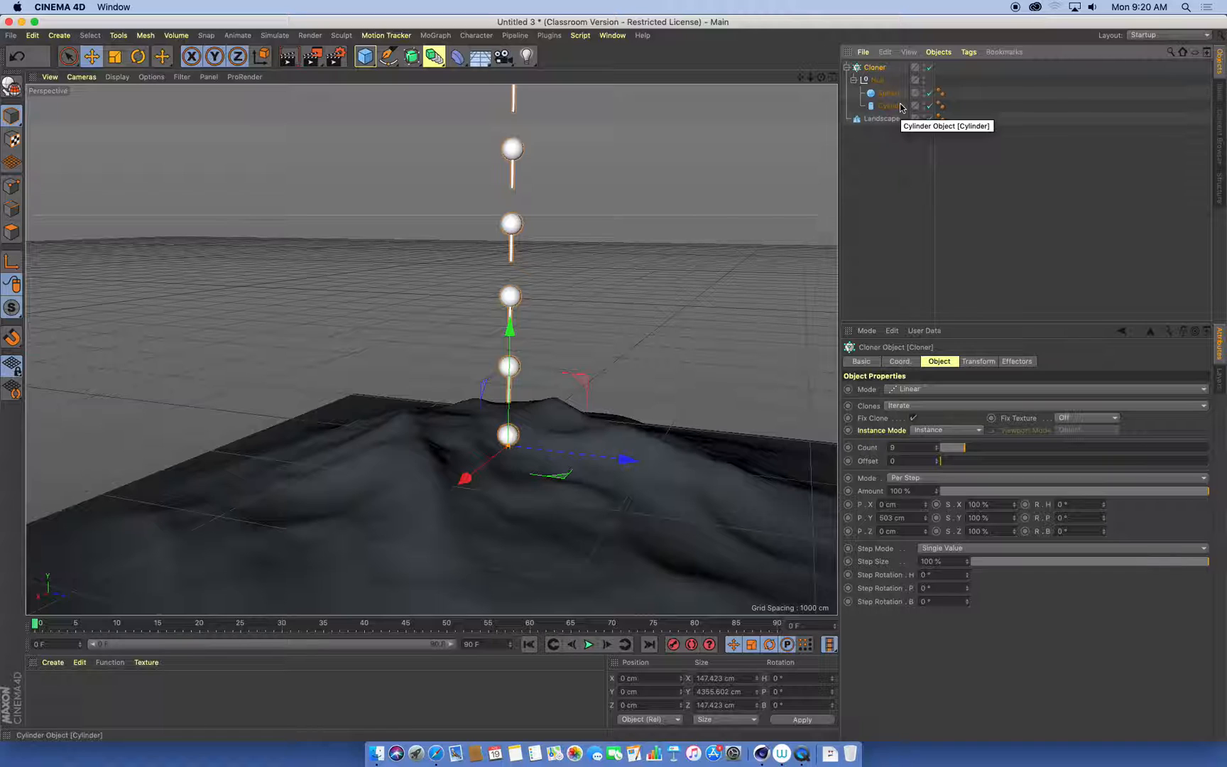
click(866, 79)
click(853, 80)
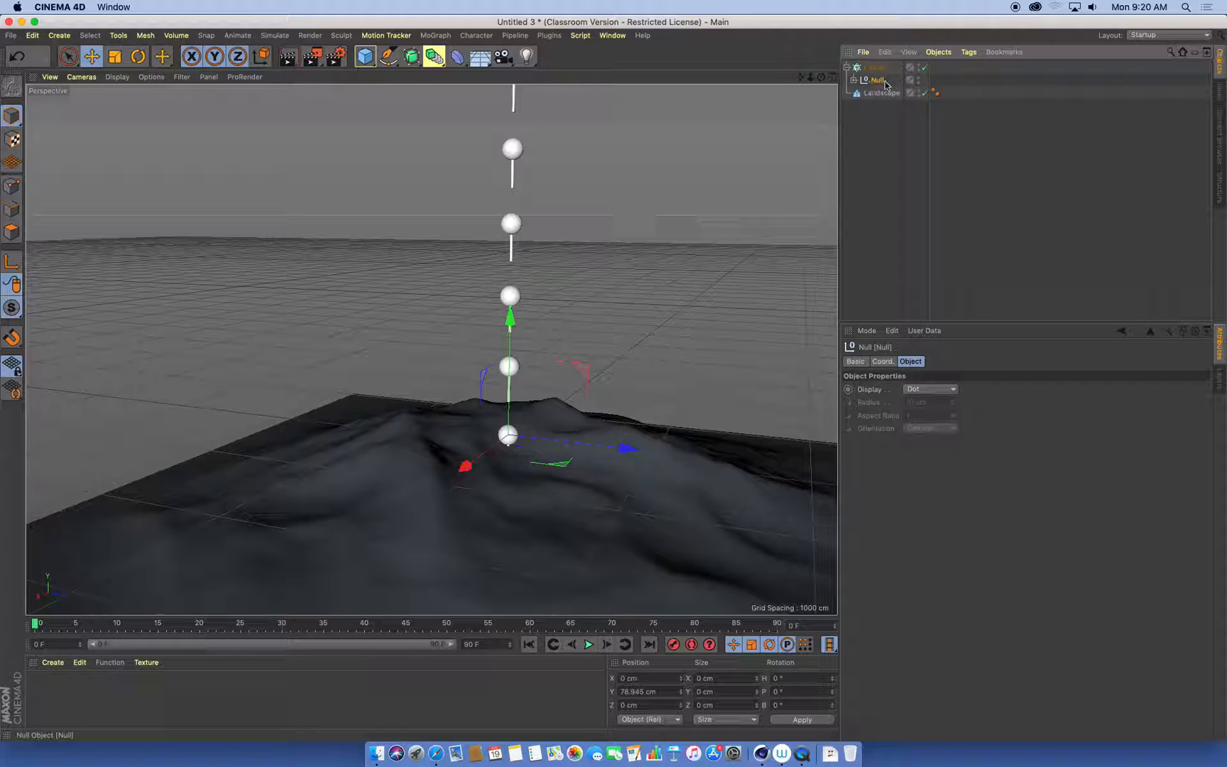
double_click(876, 80)
text(tree)
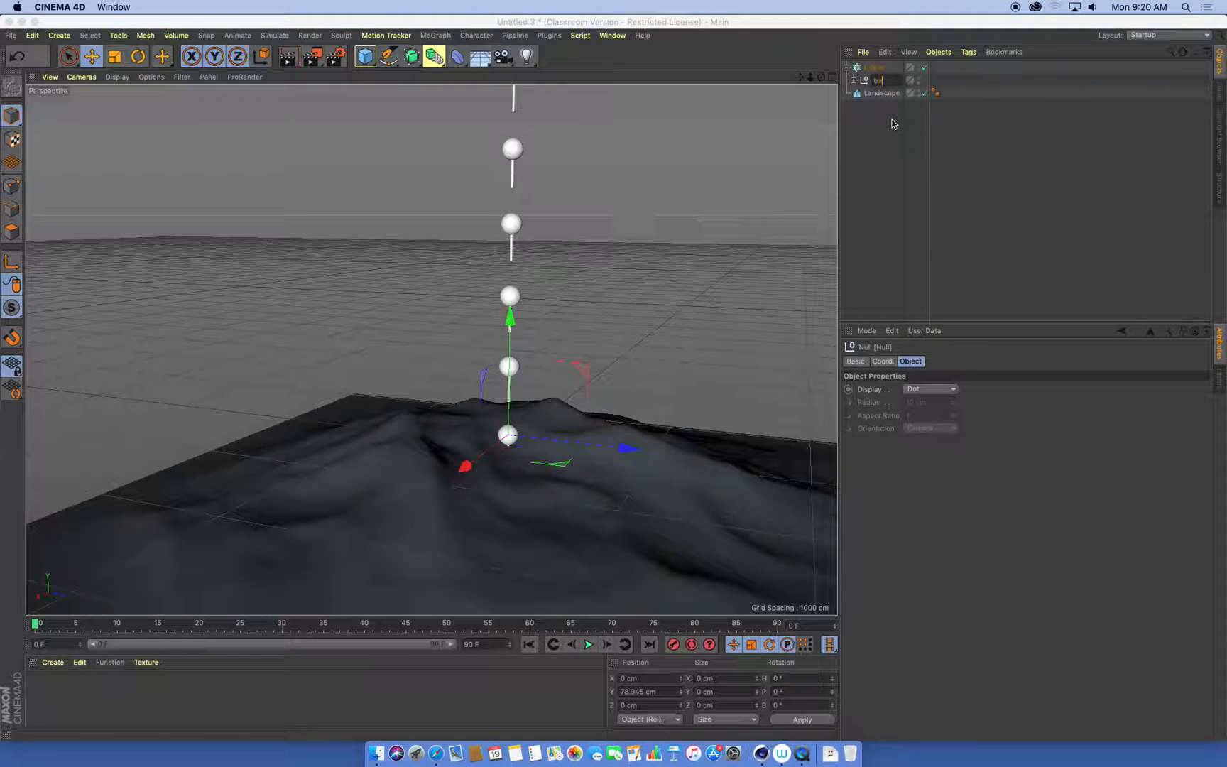
key(Return)
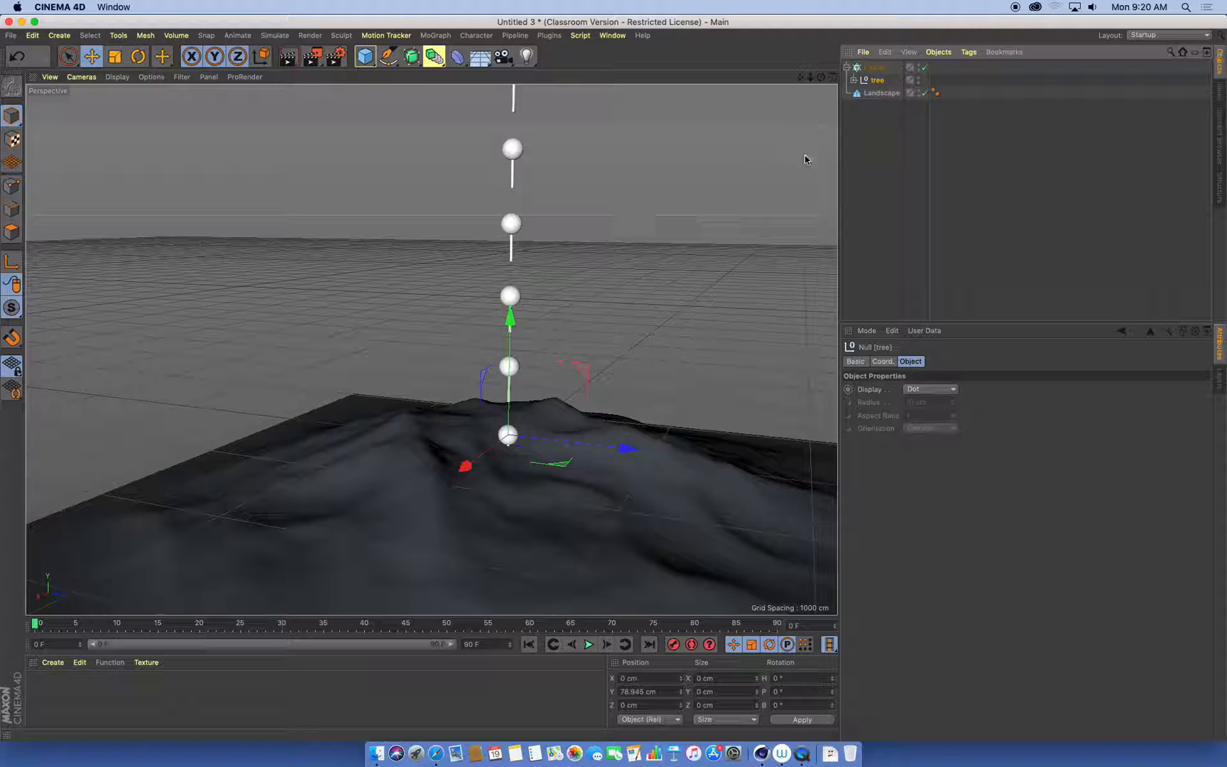
- Switch the cloner to Object mode and assign the Landscape as the object to clone onto
scroll(544, 218, down, 3)
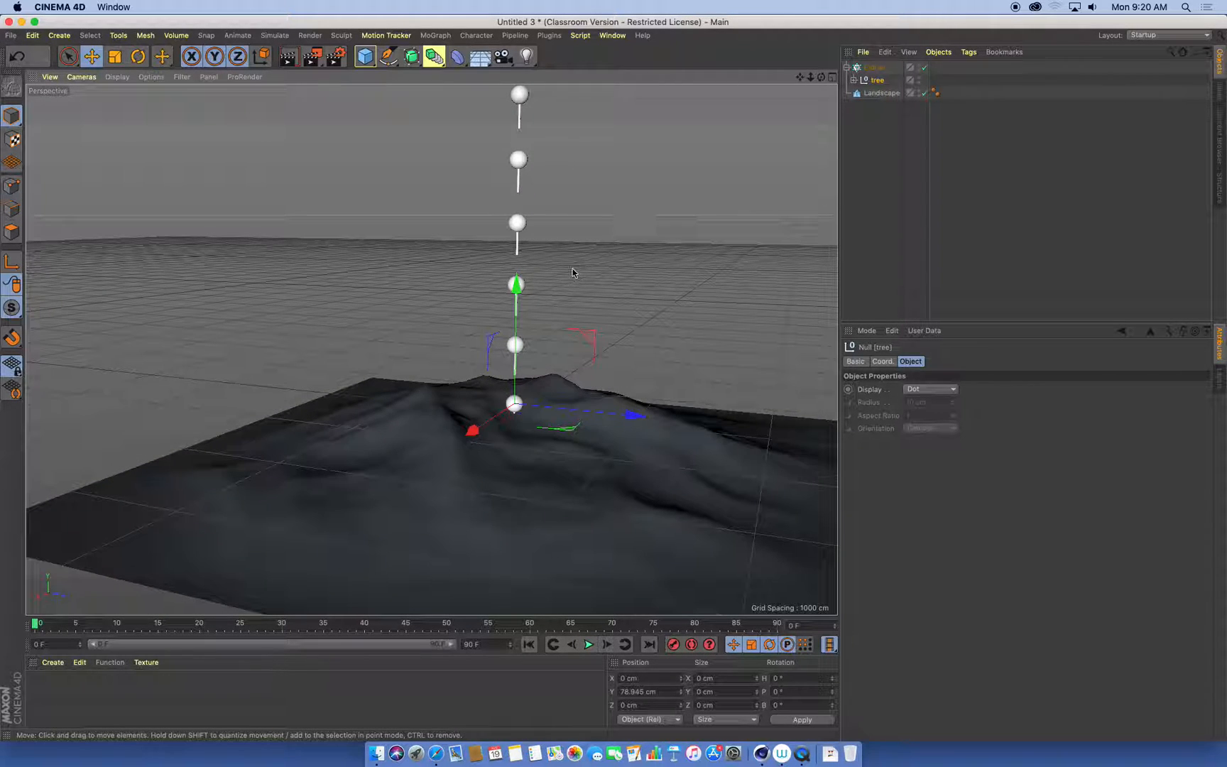
alt+drag(518, 229, 518, 189)
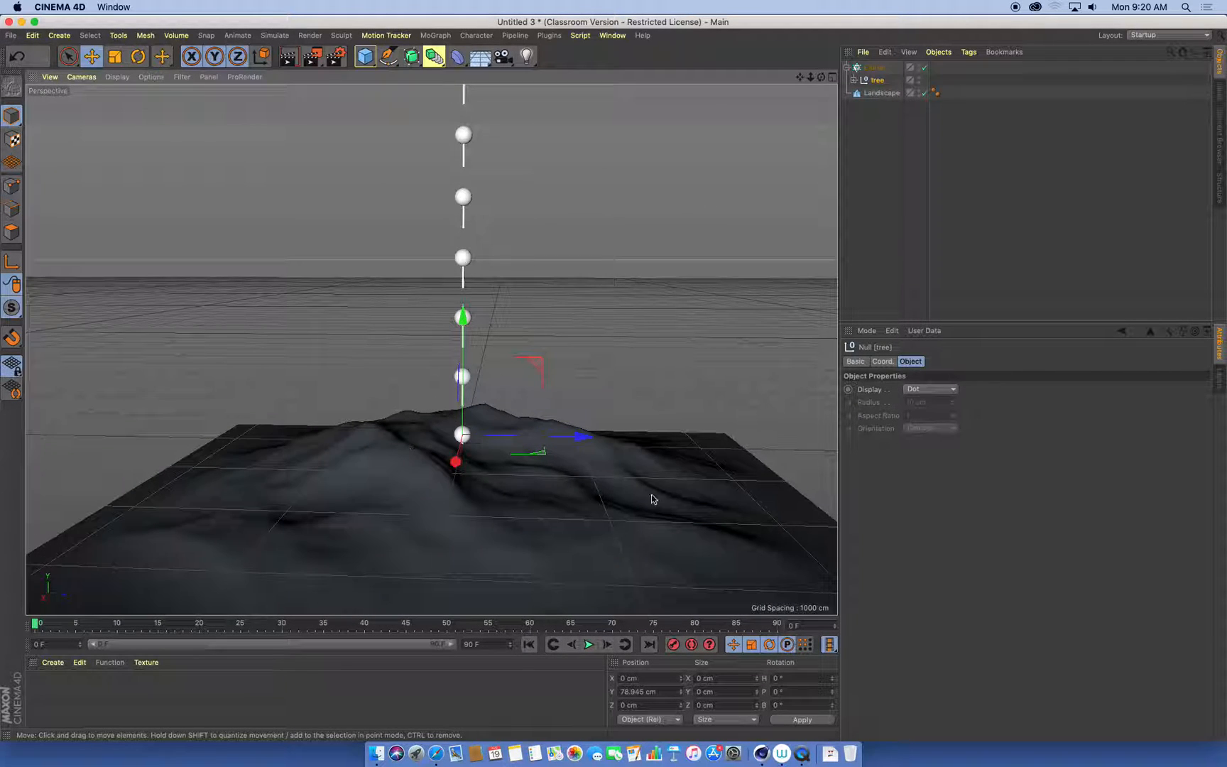
mouse_move(515, 447)
alt+mouse_down()
mouse_move(559, 476)
mouse_move(521, 455)
alt+mouse_up()
alt+right_drag(650, 405, 564, 394)
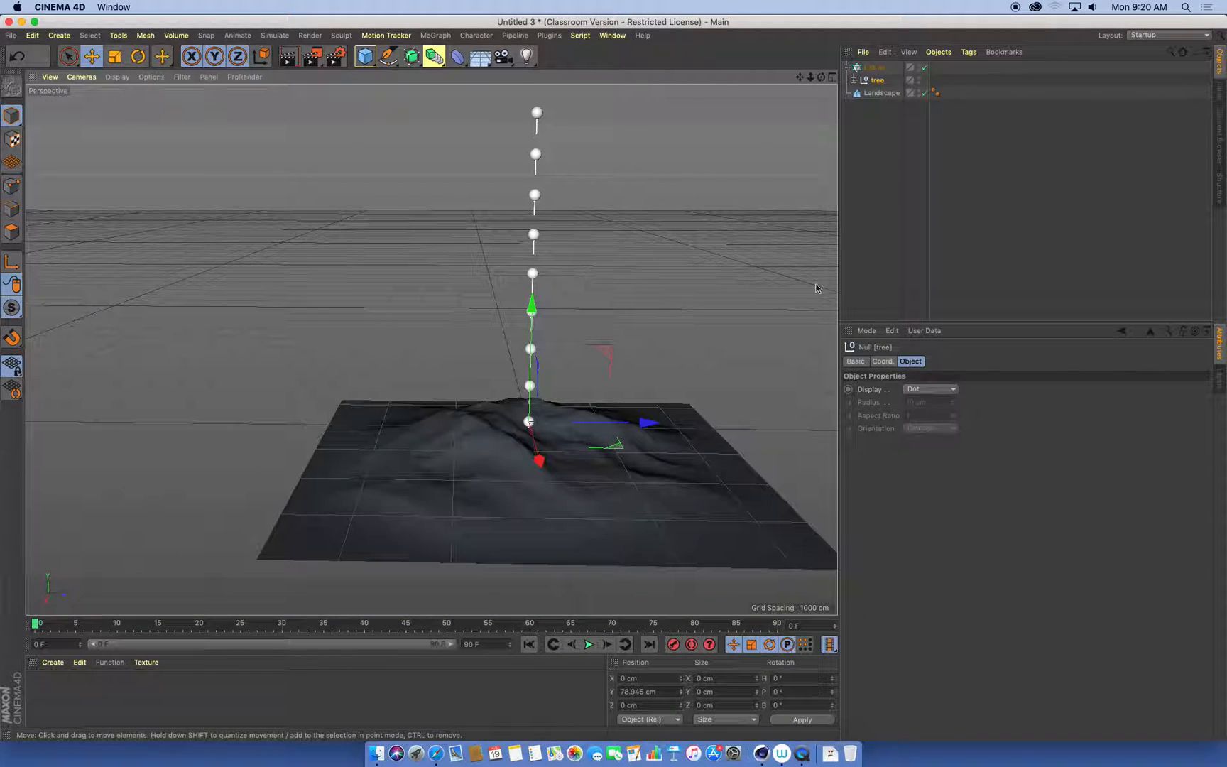
click(877, 68)
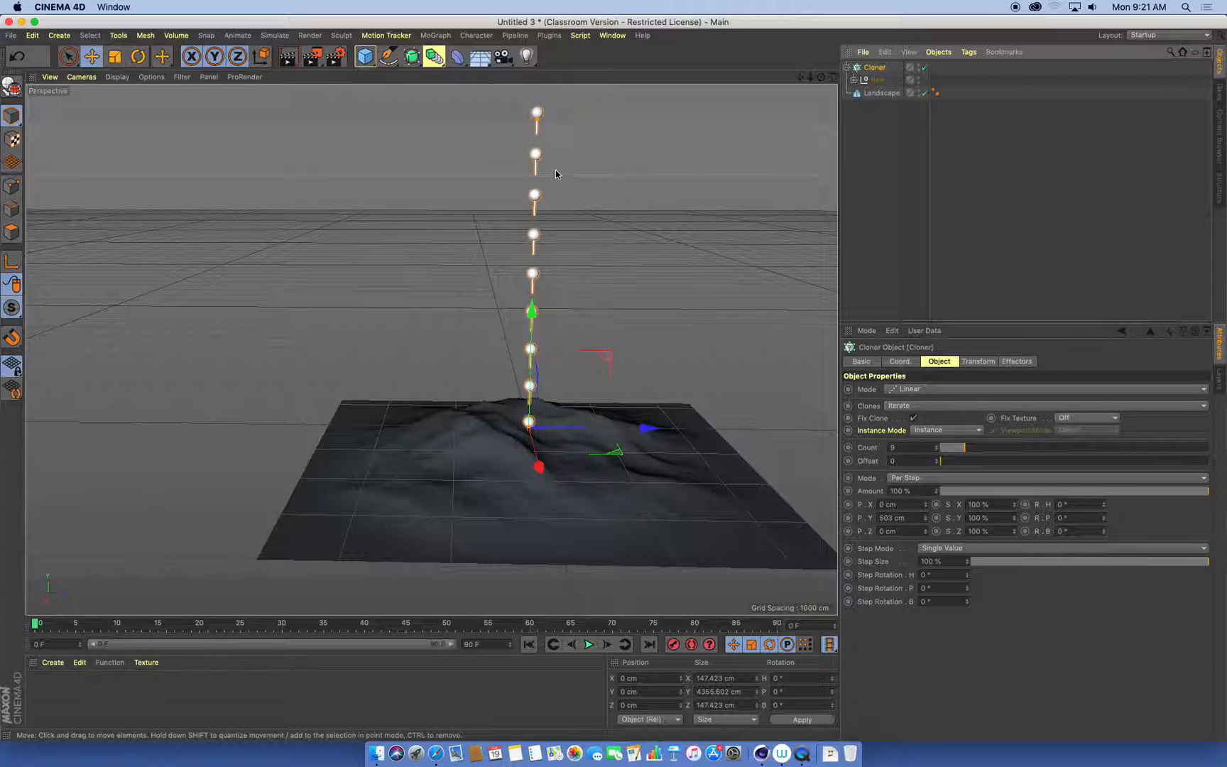
click(940, 389)
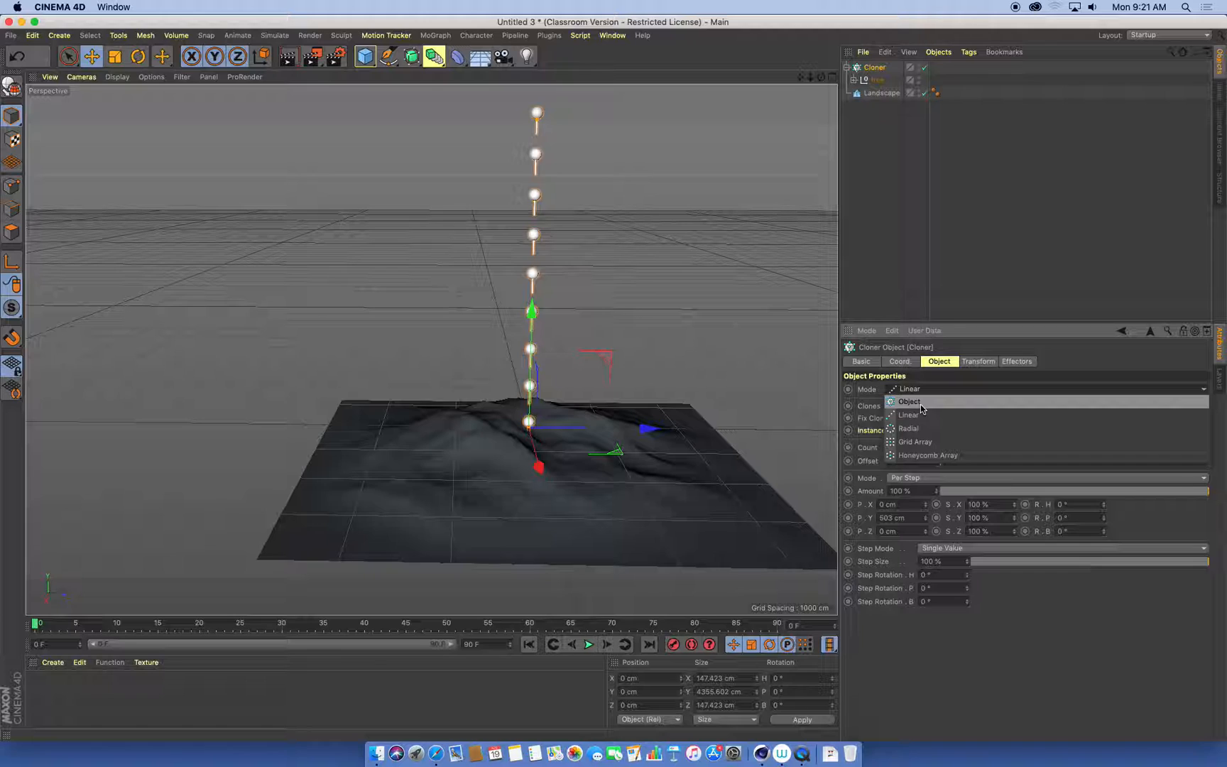
click(920, 403)
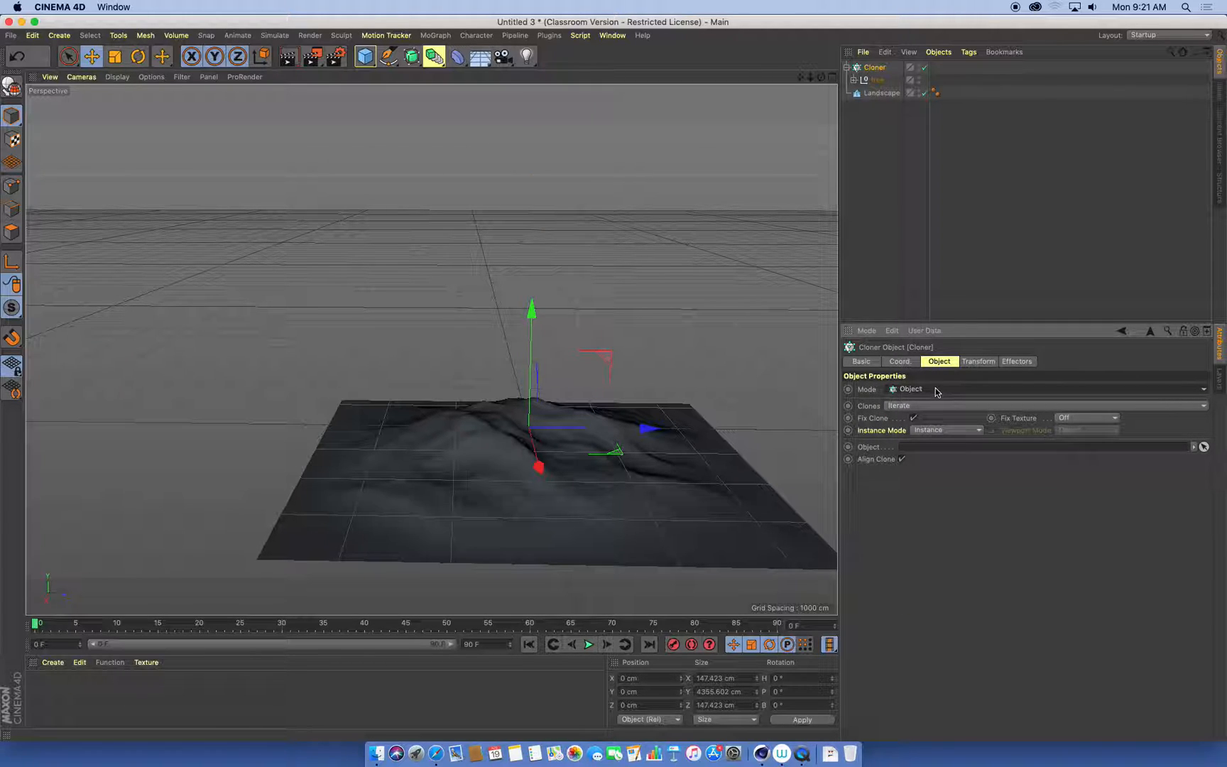
scroll(565, 426, up, 3)
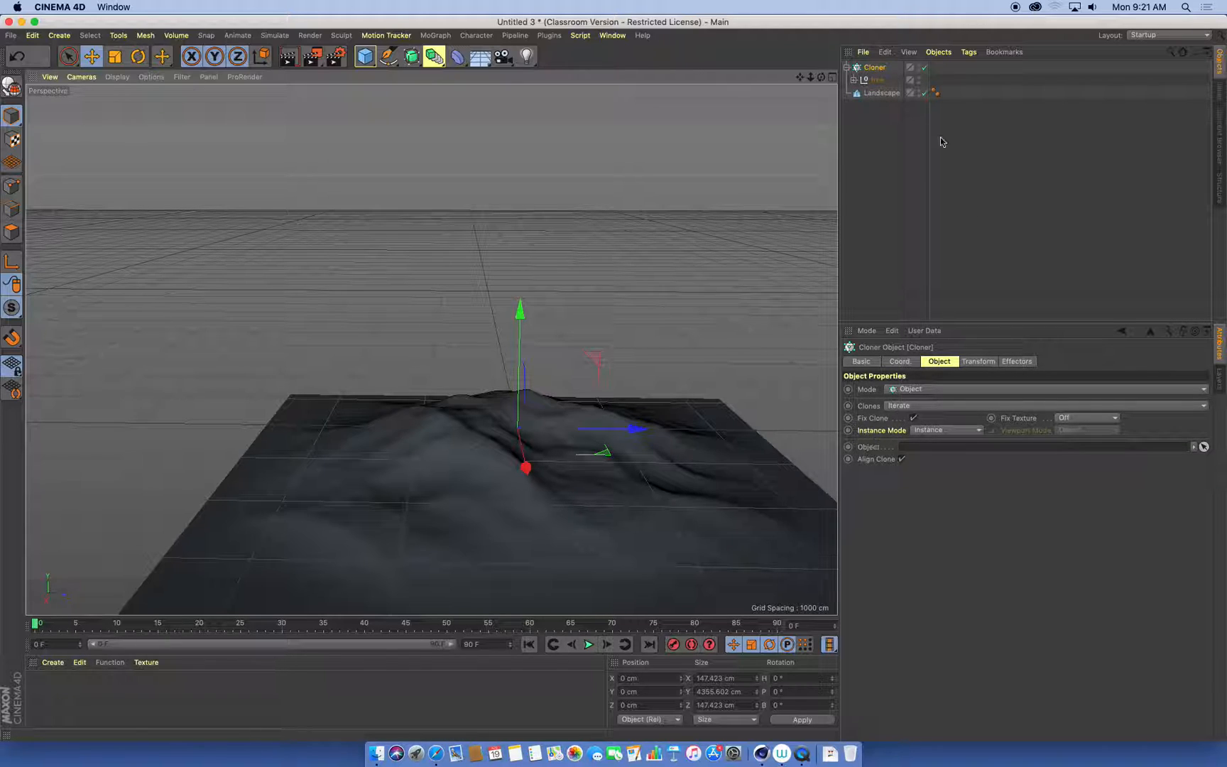
drag(884, 93, 945, 449)
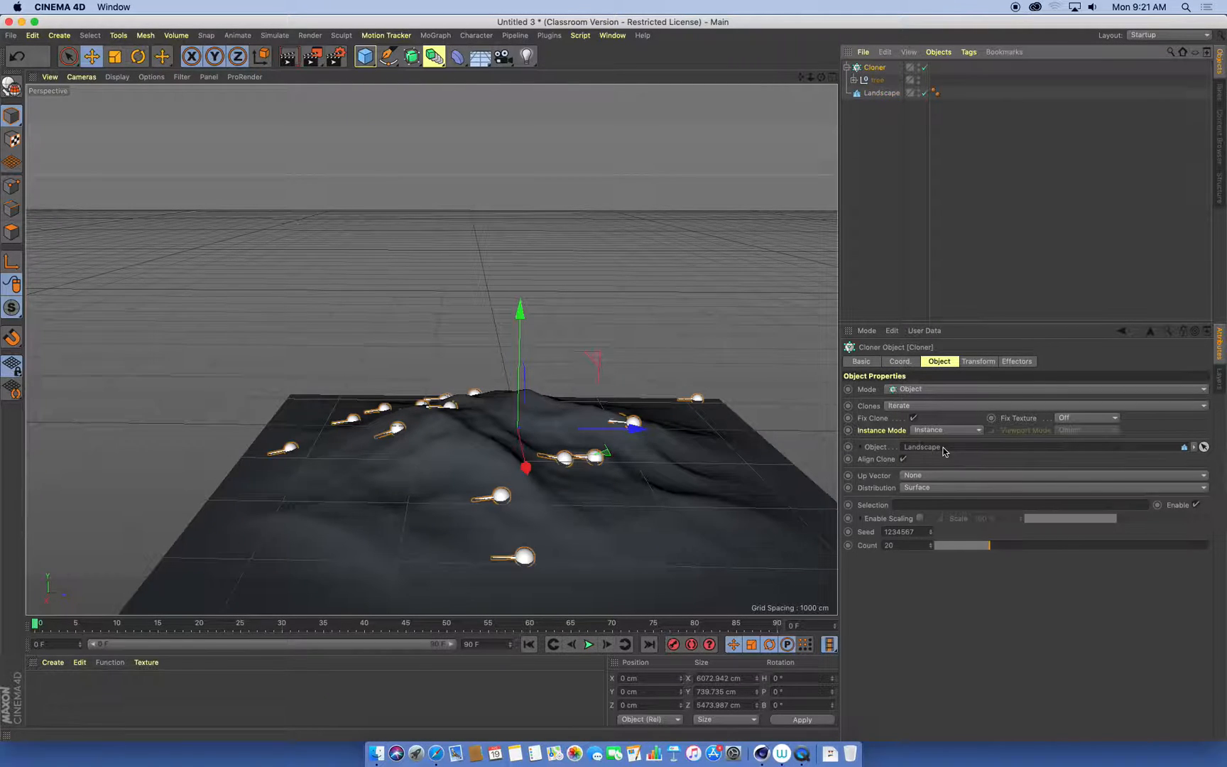
- Examine from several angles how the tree clones are distributed and oriented on the landscape's surface
alt+drag(447, 455, 507, 444)
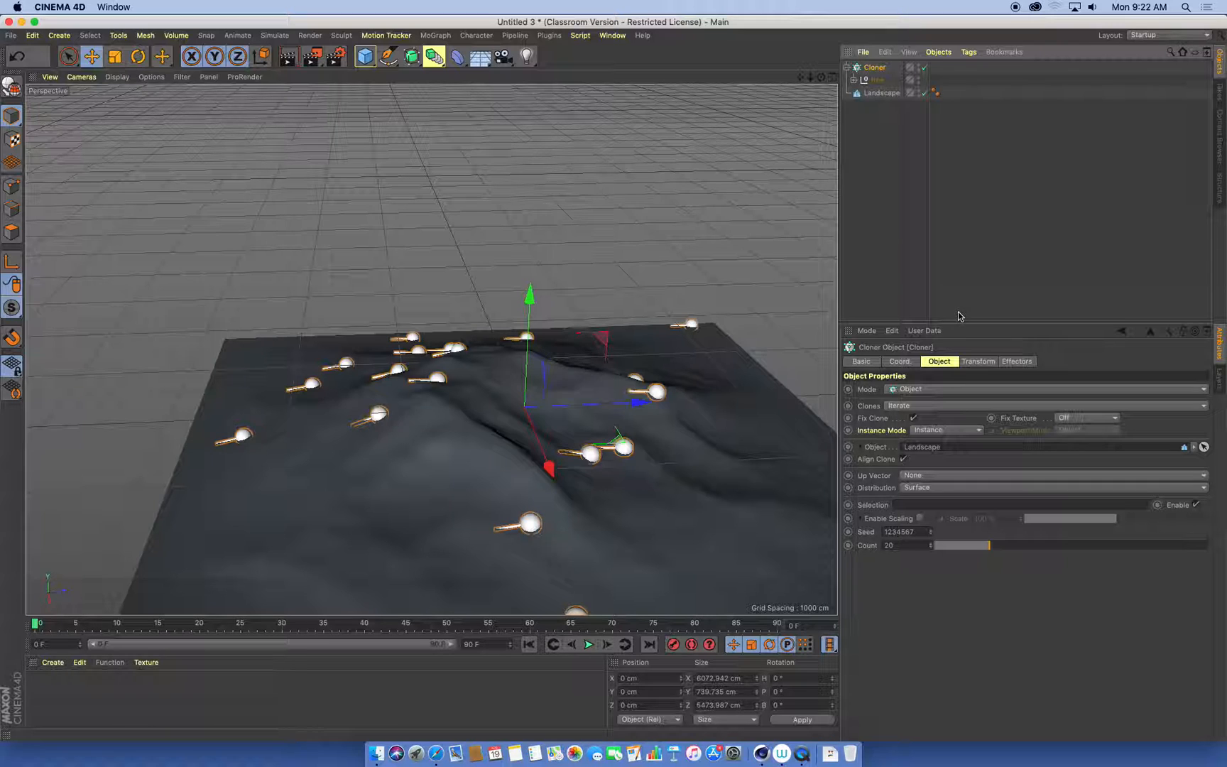
alt+drag(516, 424, 553, 463)
alt+middle_drag(553, 463, 511, 354)
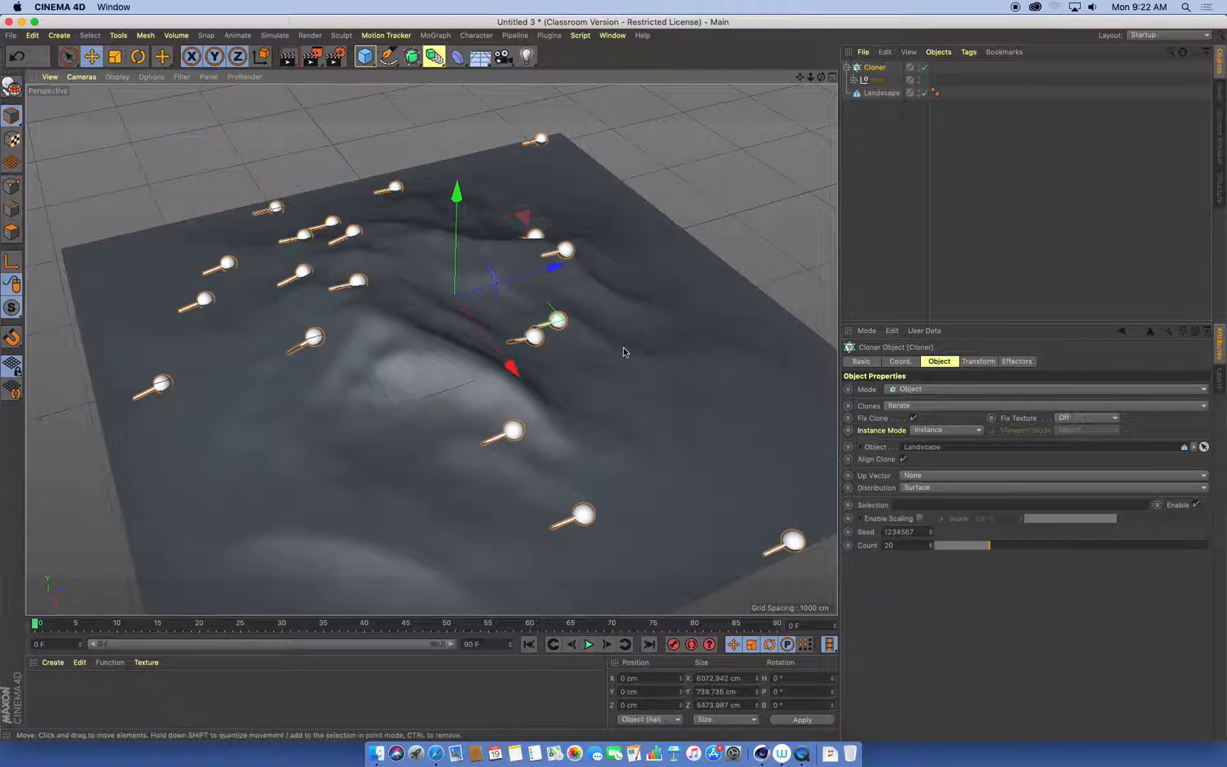
mouse_move(470, 364)
alt+mouse_down()
mouse_move(447, 344)
mouse_move(463, 345)
alt+mouse_up()
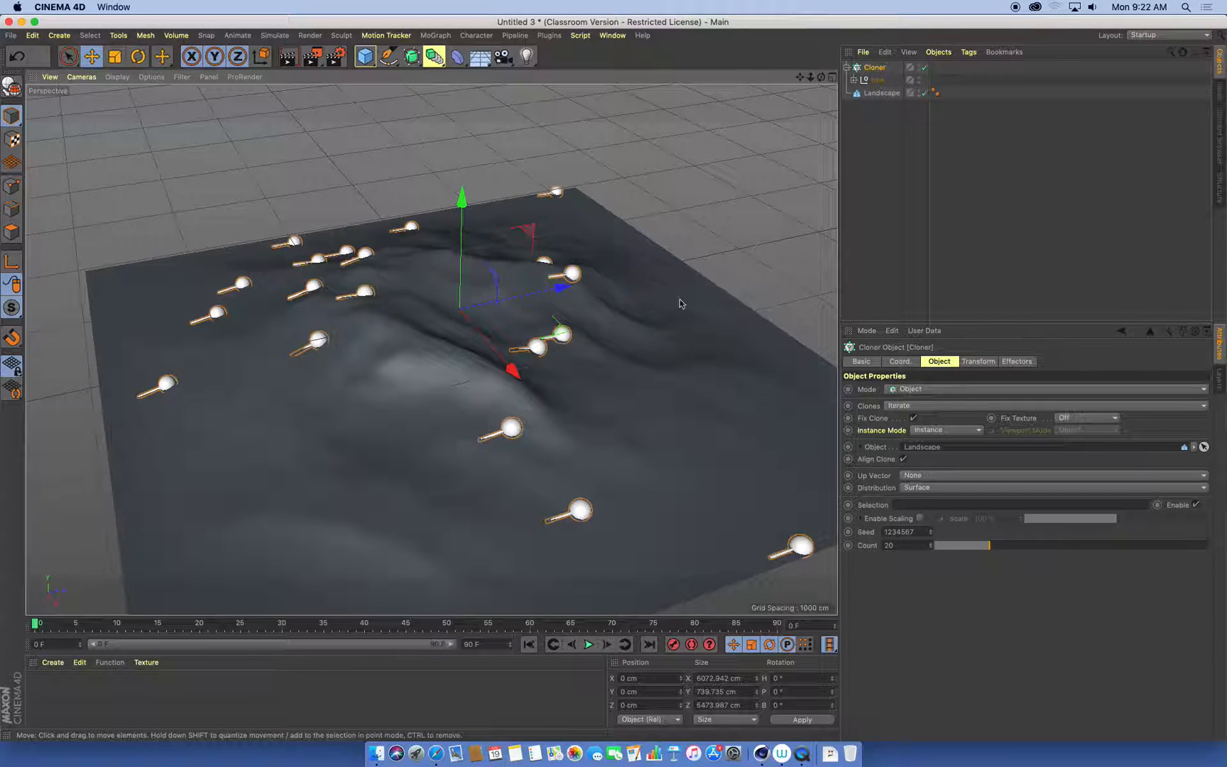
alt+drag(568, 417, 521, 381)
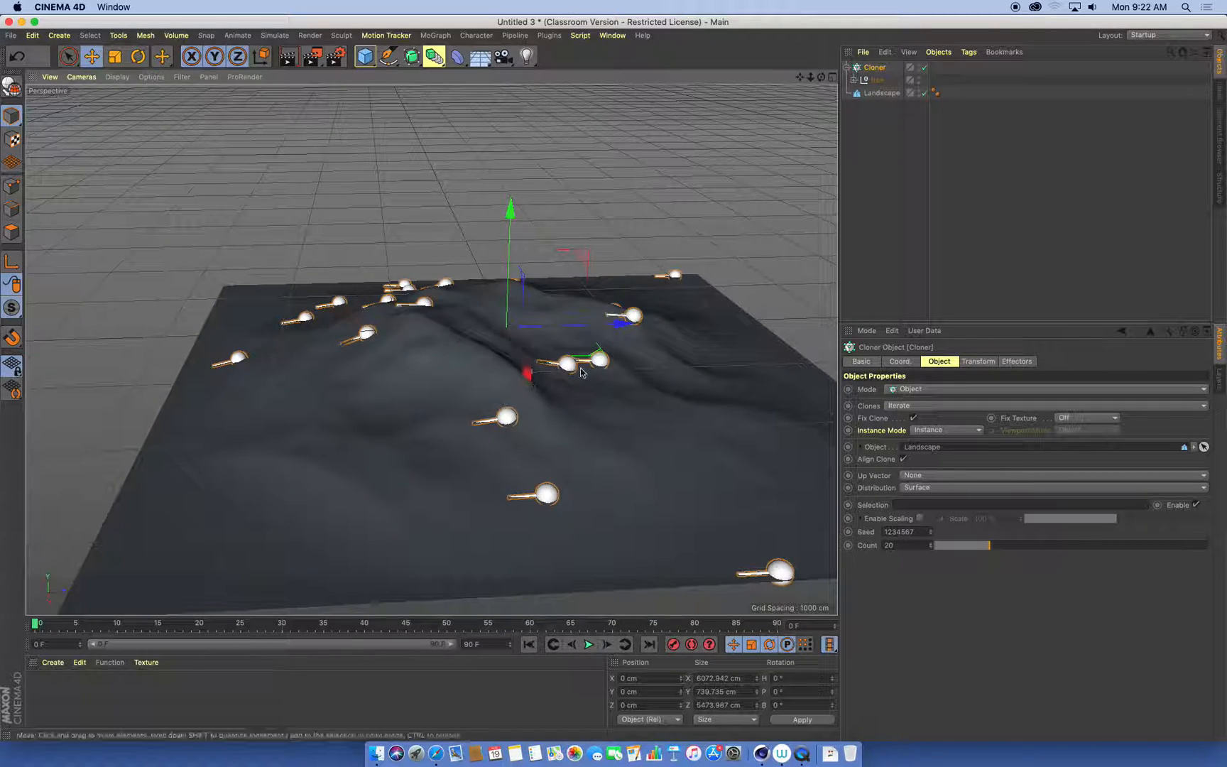
alt+drag(529, 425, 756, 469)
alt+drag(467, 422, 497, 489)
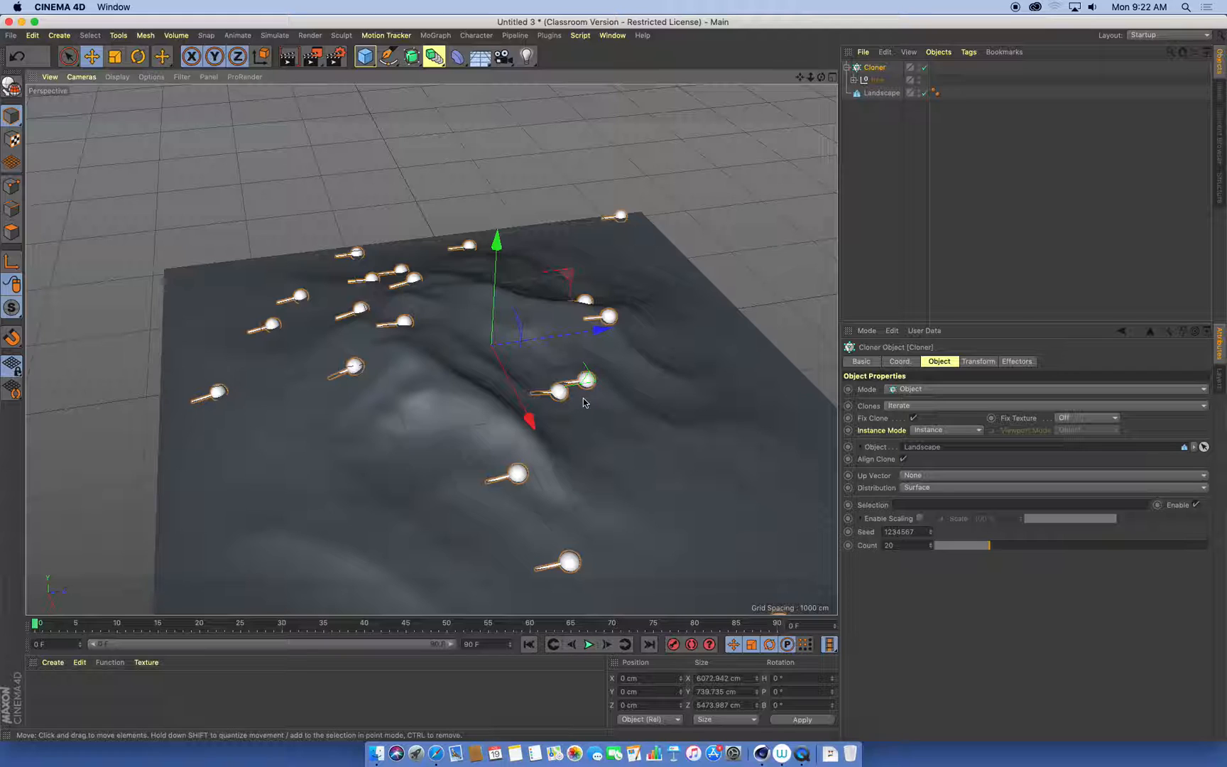
alt+drag(587, 425, 527, 387)
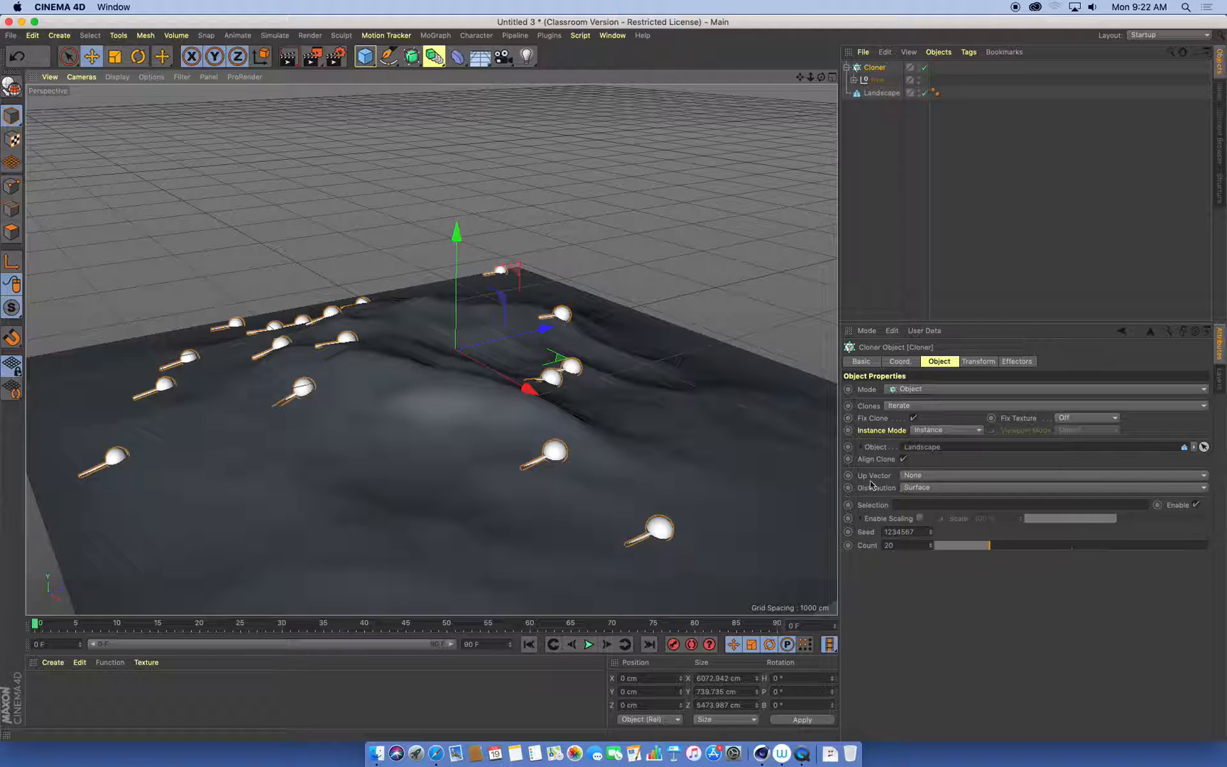
- Set the cloner's Up Vector to Y+ and check how the trees stand on the terrain
click(914, 478)
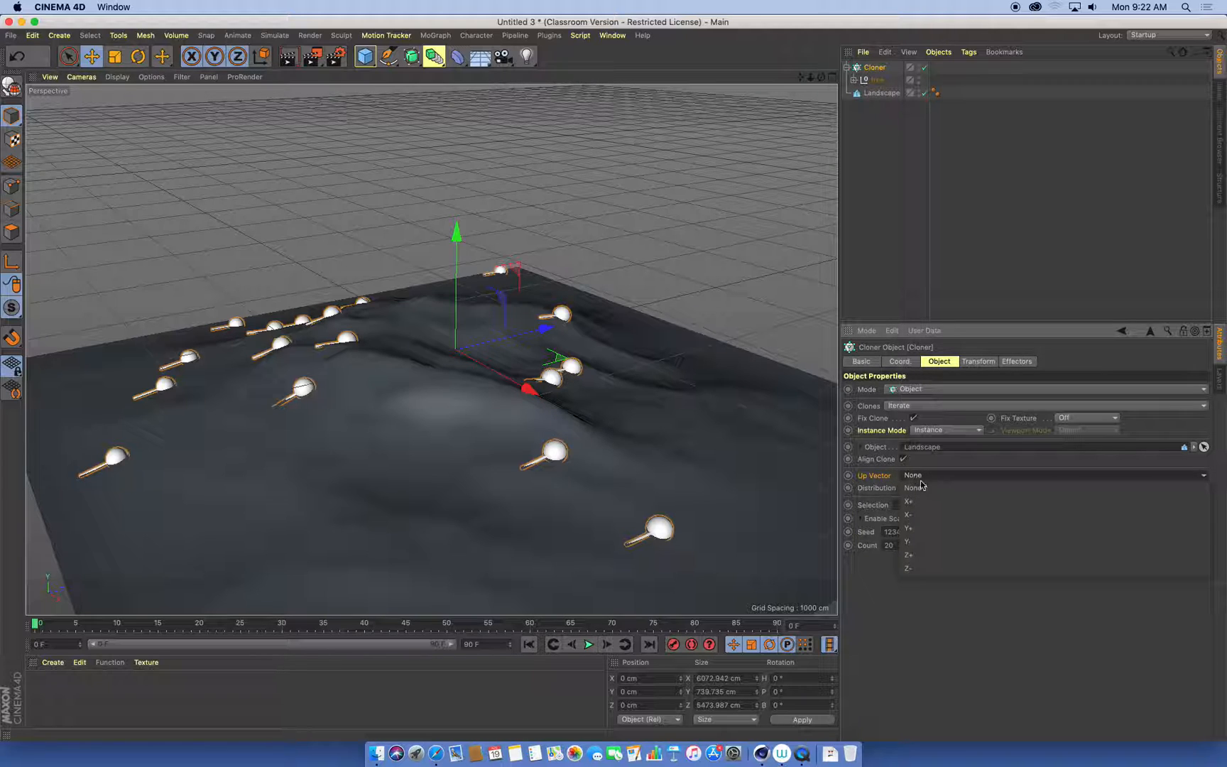
click(944, 525)
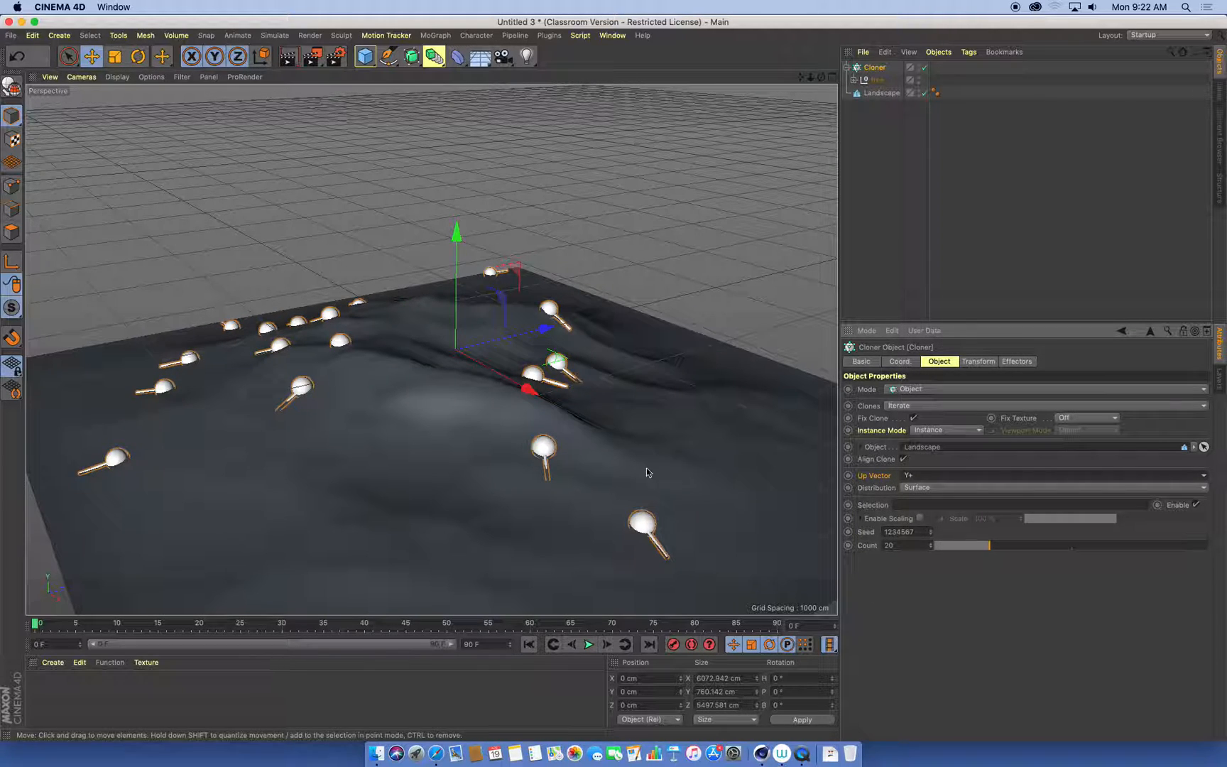
mouse_move(498, 402)
alt+mouse_down()
mouse_move(553, 456)
mouse_move(555, 484)
mouse_move(506, 434)
mouse_move(485, 358)
mouse_move(516, 350)
mouse_move(534, 368)
alt+mouse_up()
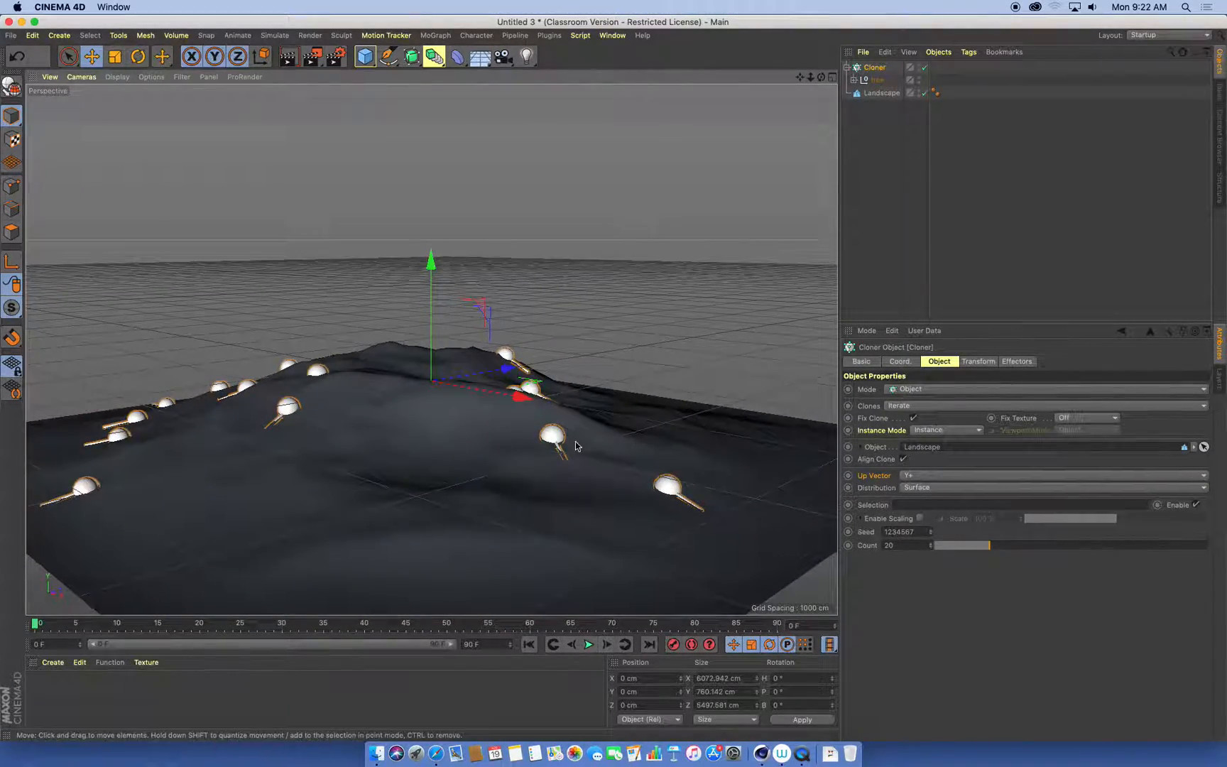
- Disable Align Clone on the cloner, comparing the tree orientation with the option on and off
click(904, 459)
mouse_move(428, 443)
alt+mouse_down()
mouse_move(473, 469)
mouse_move(478, 518)
mouse_move(441, 470)
mouse_move(444, 339)
mouse_move(429, 444)
mouse_move(432, 426)
alt+mouse_up()
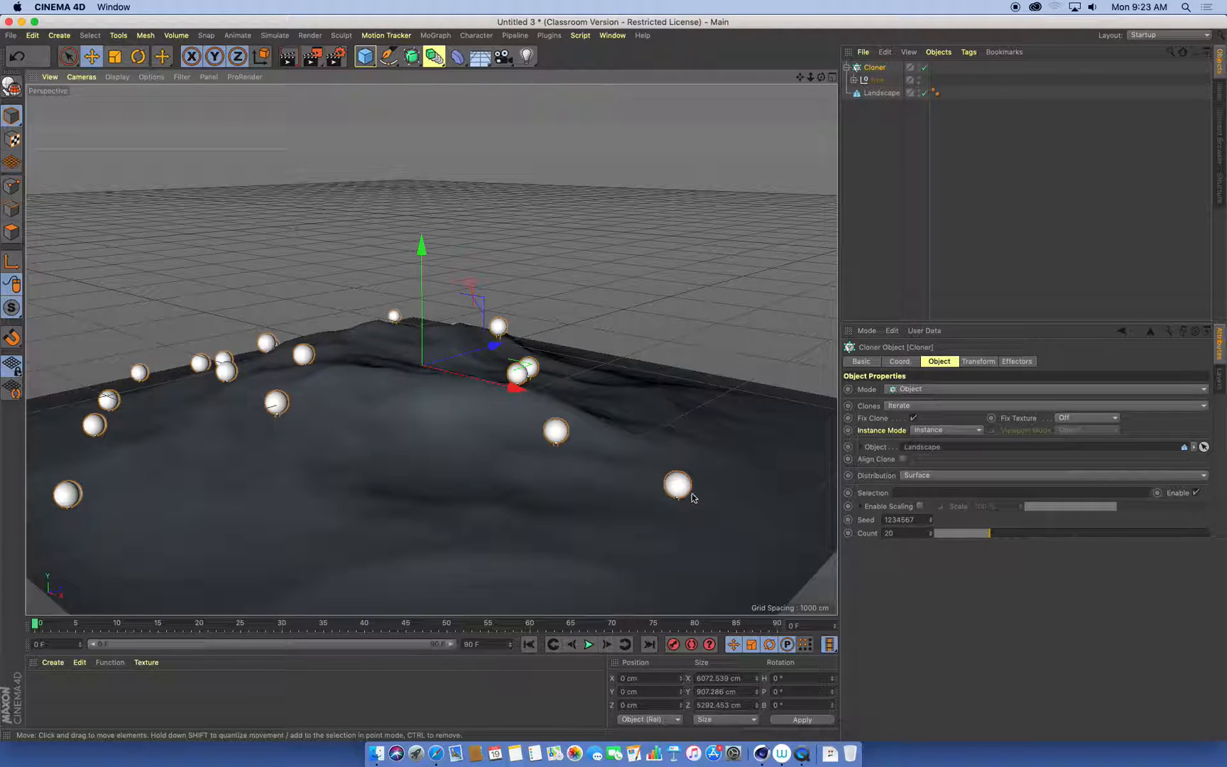
click(904, 459)
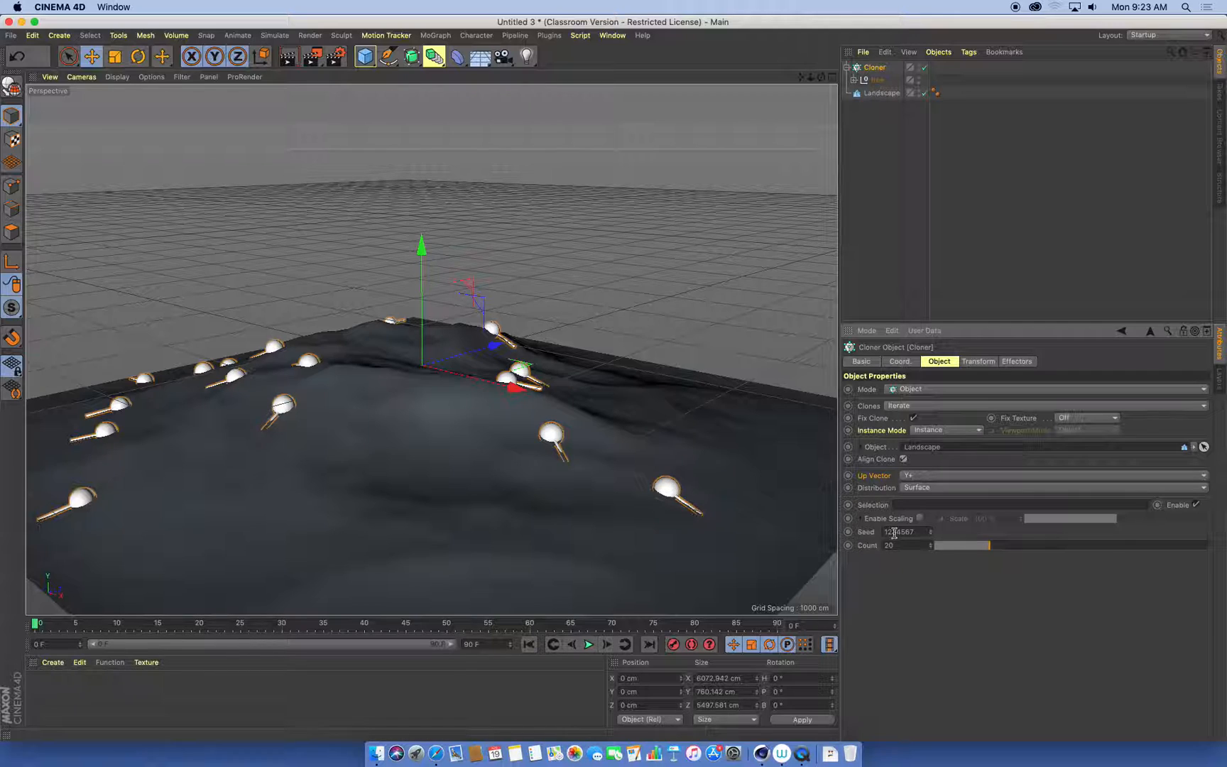
click(903, 459)
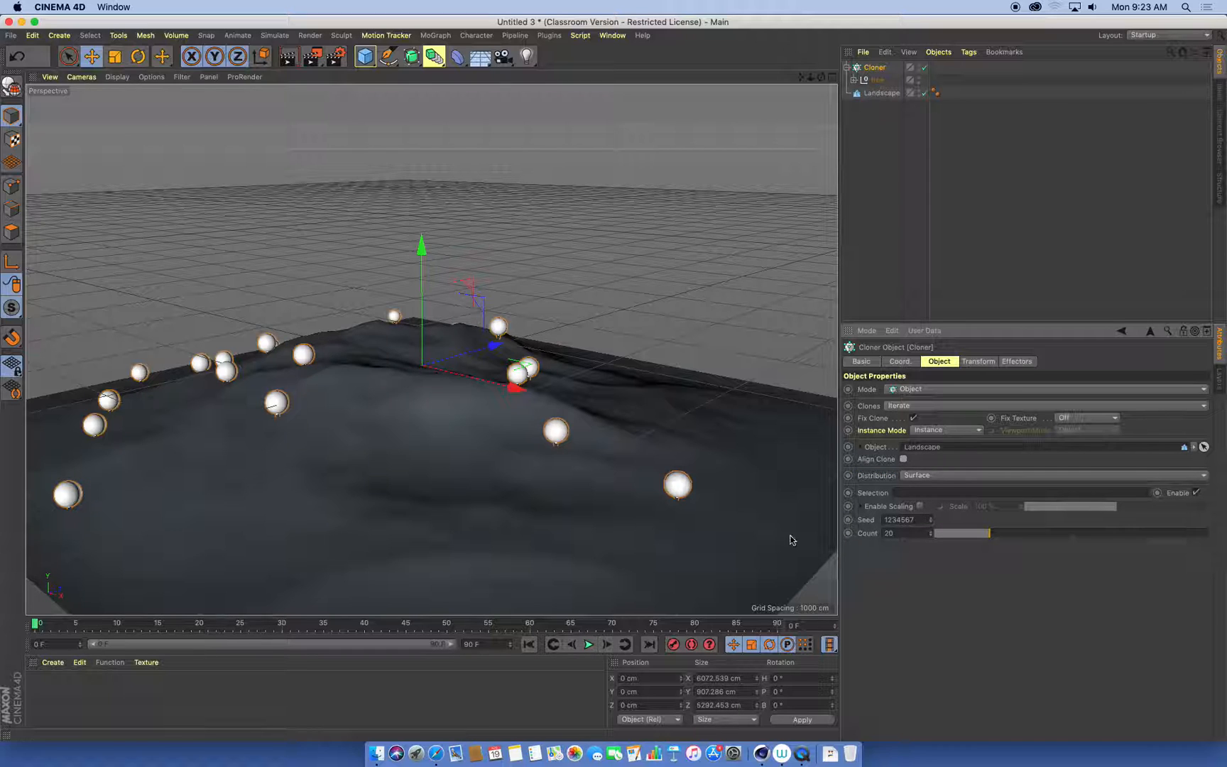
mouse_move(493, 444)
alt+mouse_down()
mouse_move(537, 366)
mouse_move(532, 435)
mouse_move(492, 435)
mouse_move(500, 377)
mouse_move(590, 452)
mouse_move(558, 428)
mouse_move(545, 489)
mouse_move(479, 534)
mouse_move(601, 406)
alt+mouse_up()
alt+drag(455, 414, 638, 406)
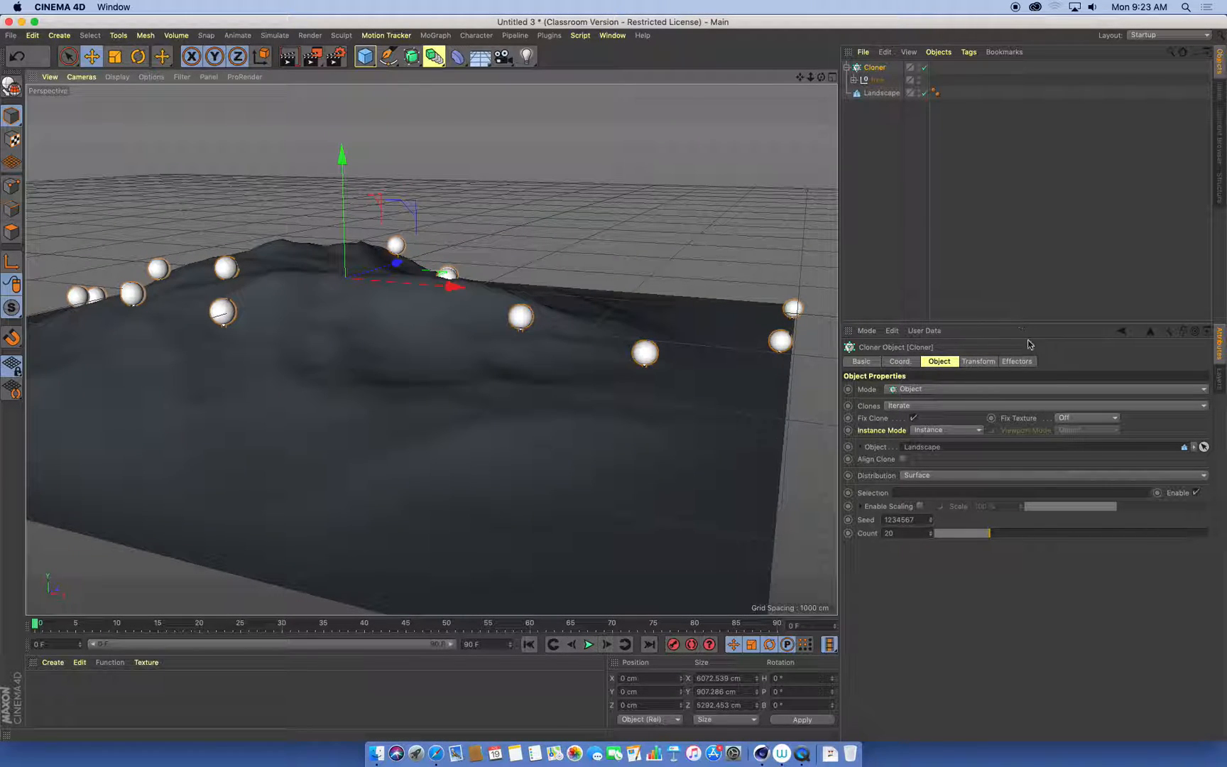
- Show the cloner's Transform settings for offsetting its clones
click(979, 362)
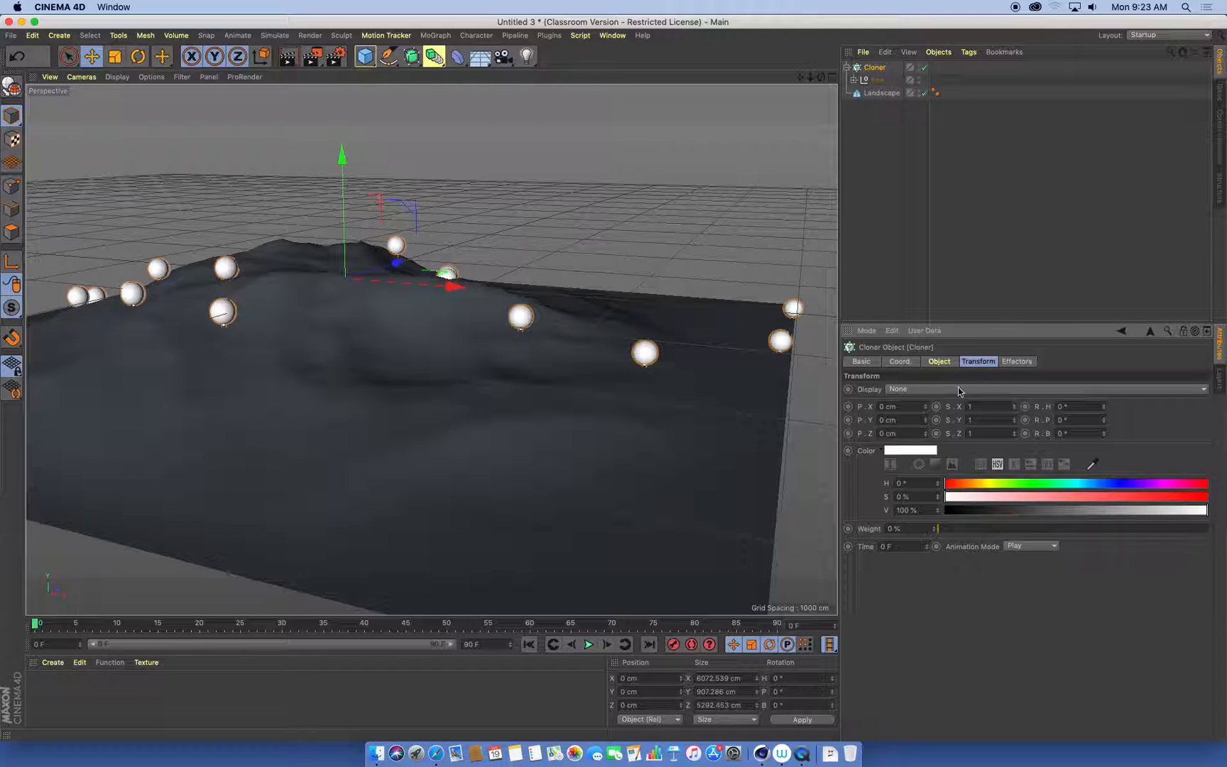
drag(925, 406, 926, 508)
key(super+z)
key(super+z)
- Raise the tree clones out of the ground with a P.Y offset of 181 cm and check their trunks on the terrain
drag(925, 420, 925, 338)
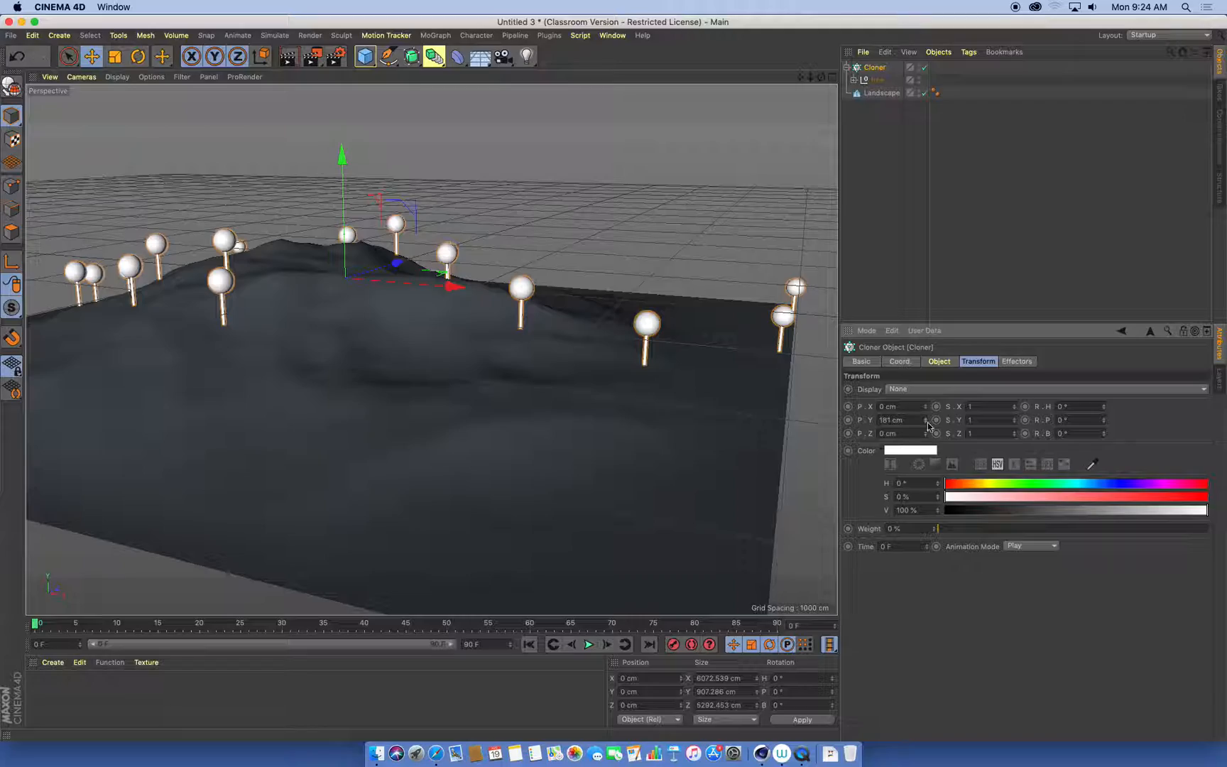
alt+right_drag(387, 376, 359, 375)
alt+middle_drag(387, 375, 436, 416)
alt+drag(432, 413, 503, 415)
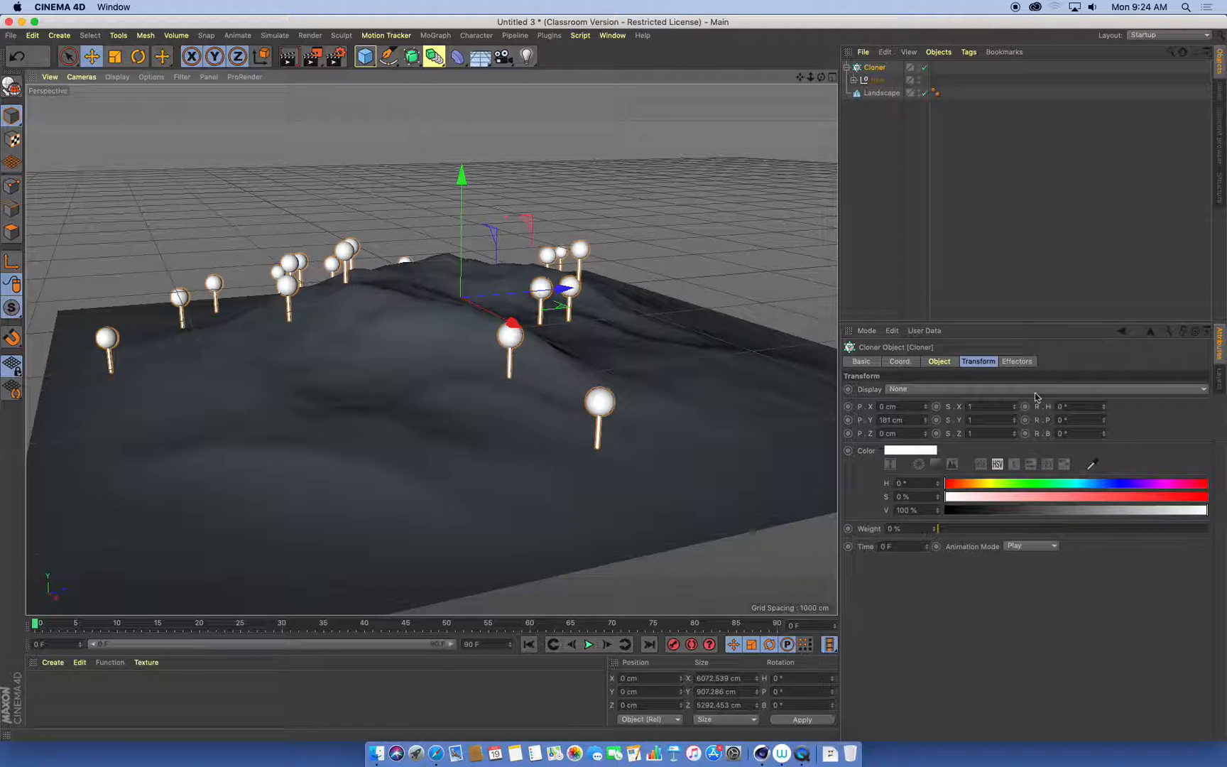
- Set the cloner's Count to 92 and view how the trees cover the landscape
click(946, 362)
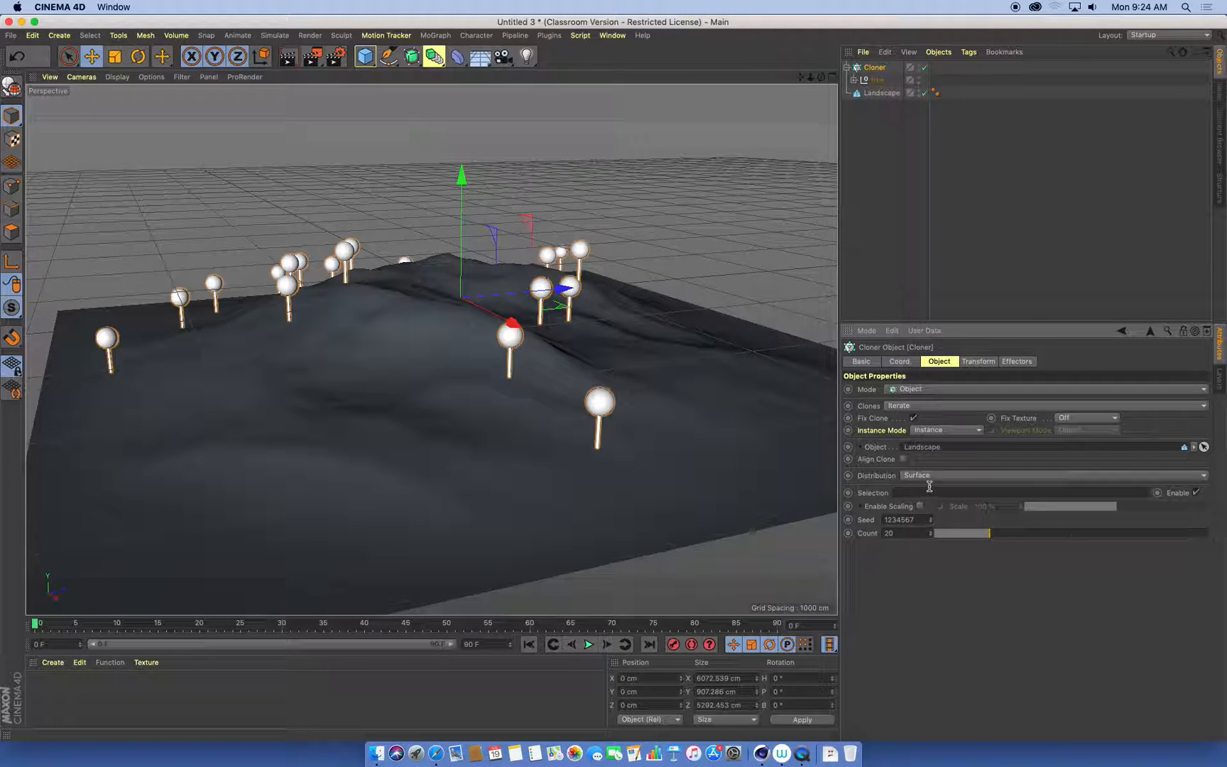
drag(991, 540, 1188, 538)
mouse_move(726, 443)
alt+mouse_down()
mouse_move(546, 345)
mouse_move(424, 247)
mouse_move(319, 253)
mouse_move(499, 294)
mouse_move(529, 347)
alt+mouse_up()
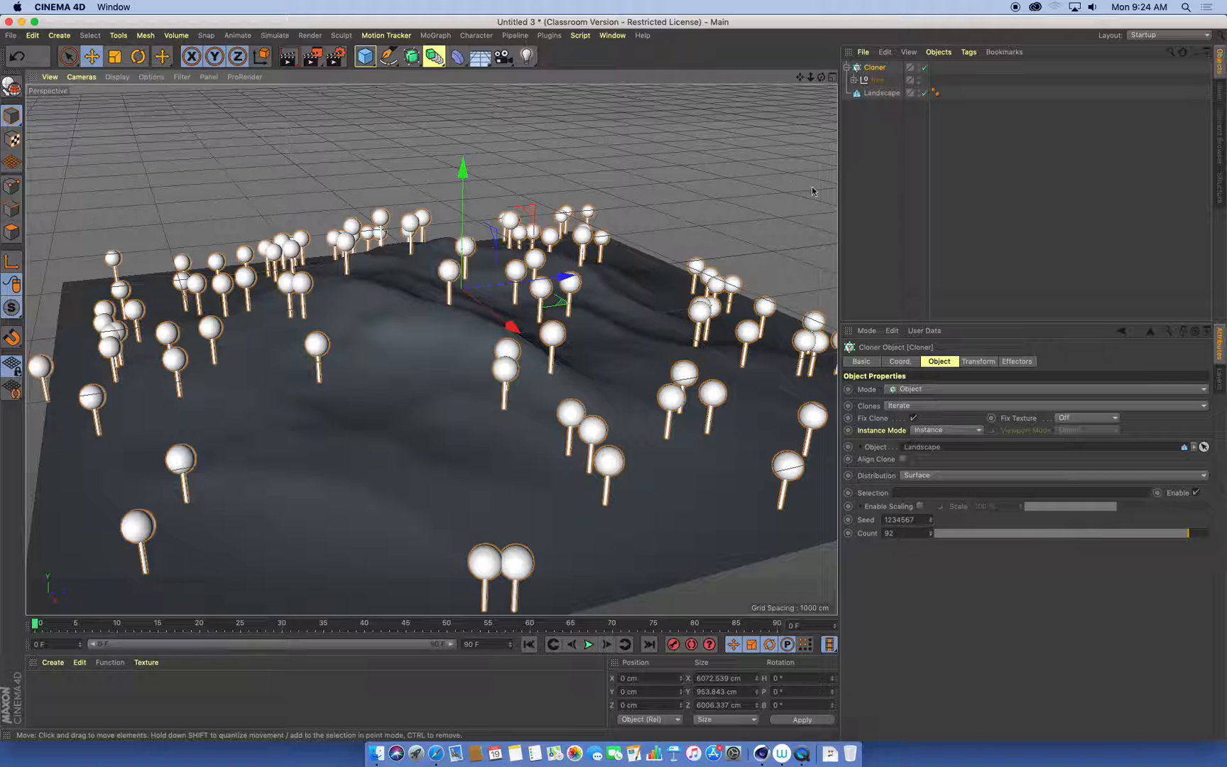
alt+drag(585, 350, 624, 348)
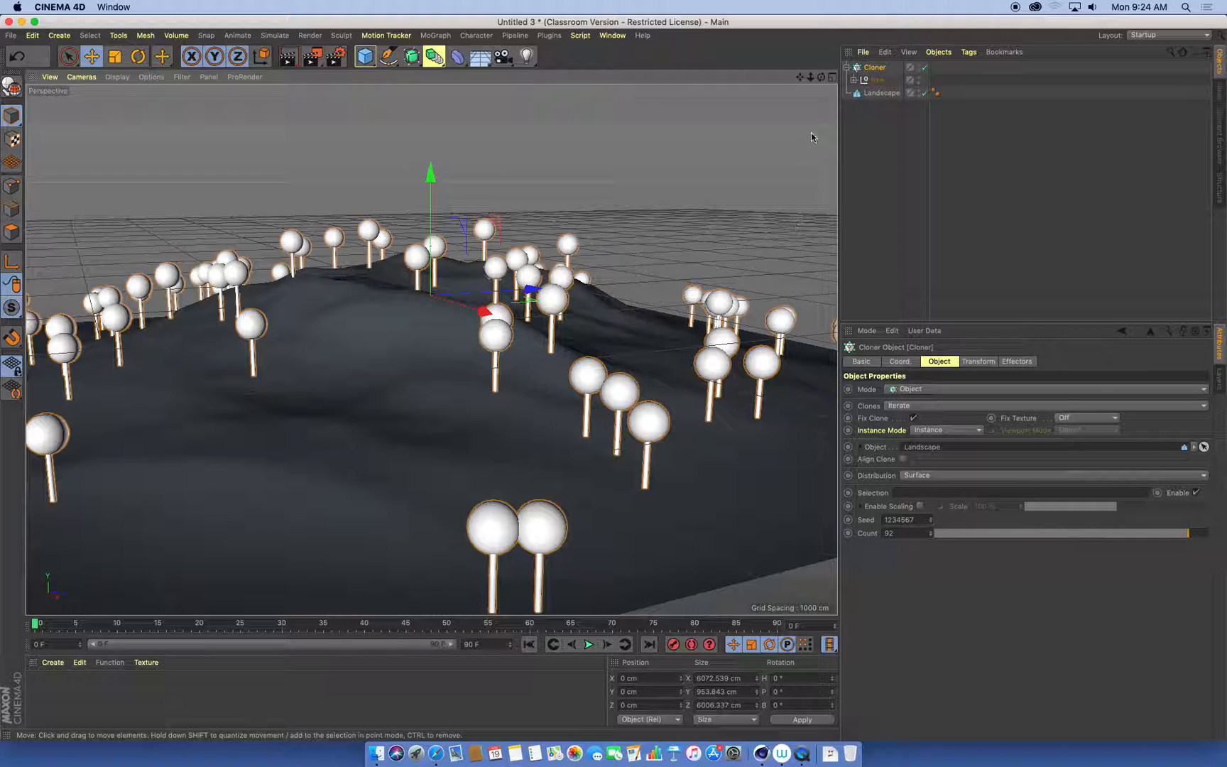
- Compare the tree null's properties with the cloner's and examine the scattered trees from several angles with nothing selected
click(872, 79)
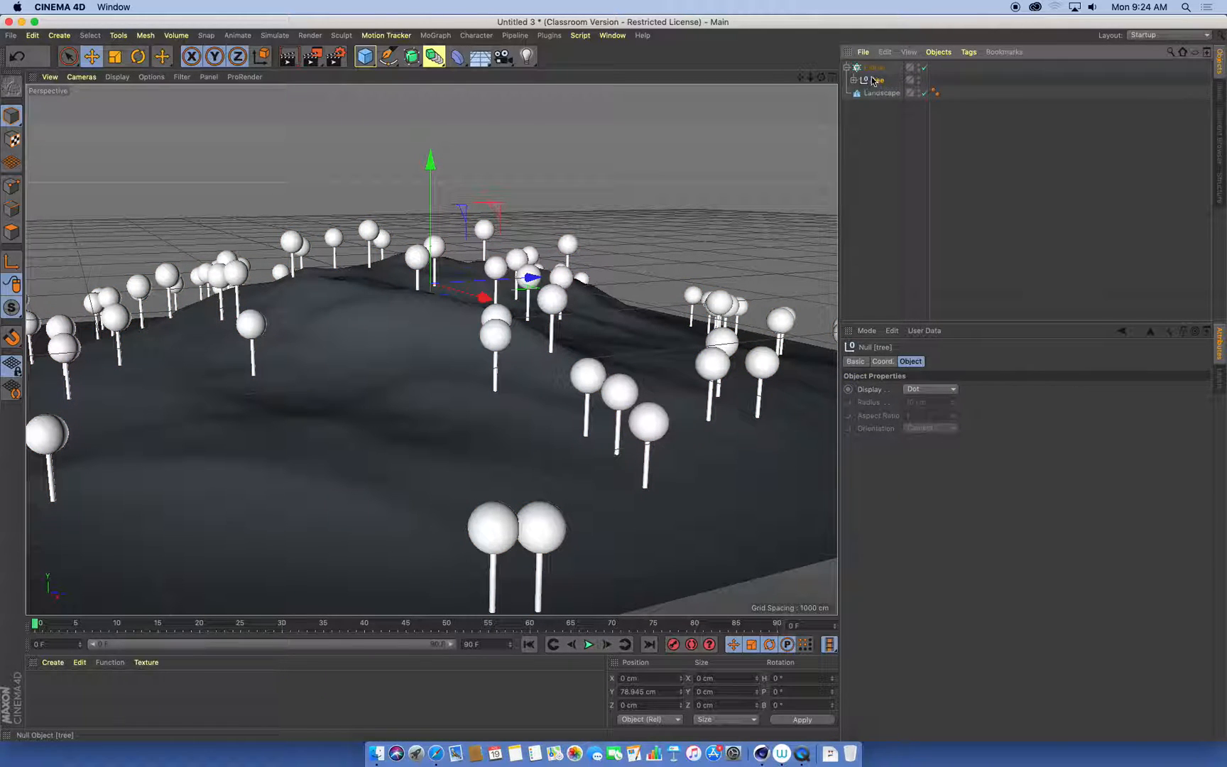
click(876, 68)
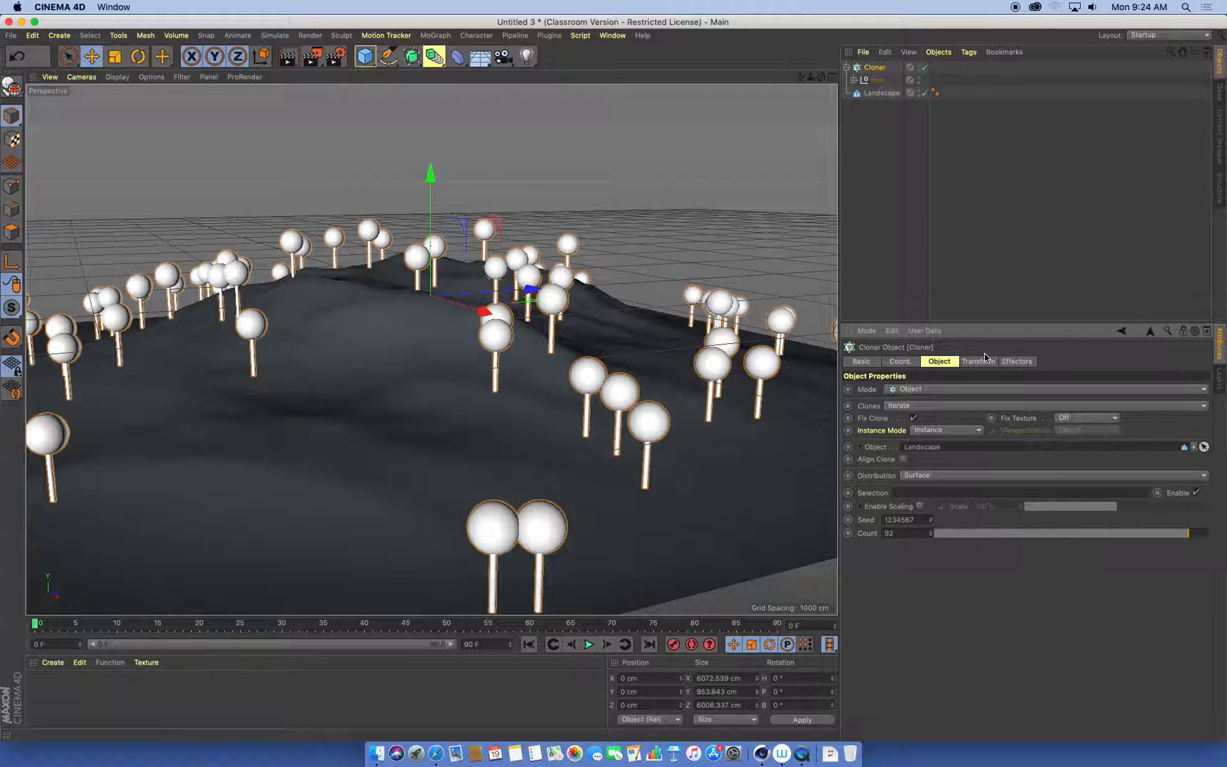
mouse_move(430, 377)
alt+mouse_down()
mouse_move(485, 418)
mouse_move(551, 363)
mouse_move(441, 357)
mouse_move(455, 399)
mouse_move(447, 381)
mouse_move(414, 390)
alt+mouse_up()
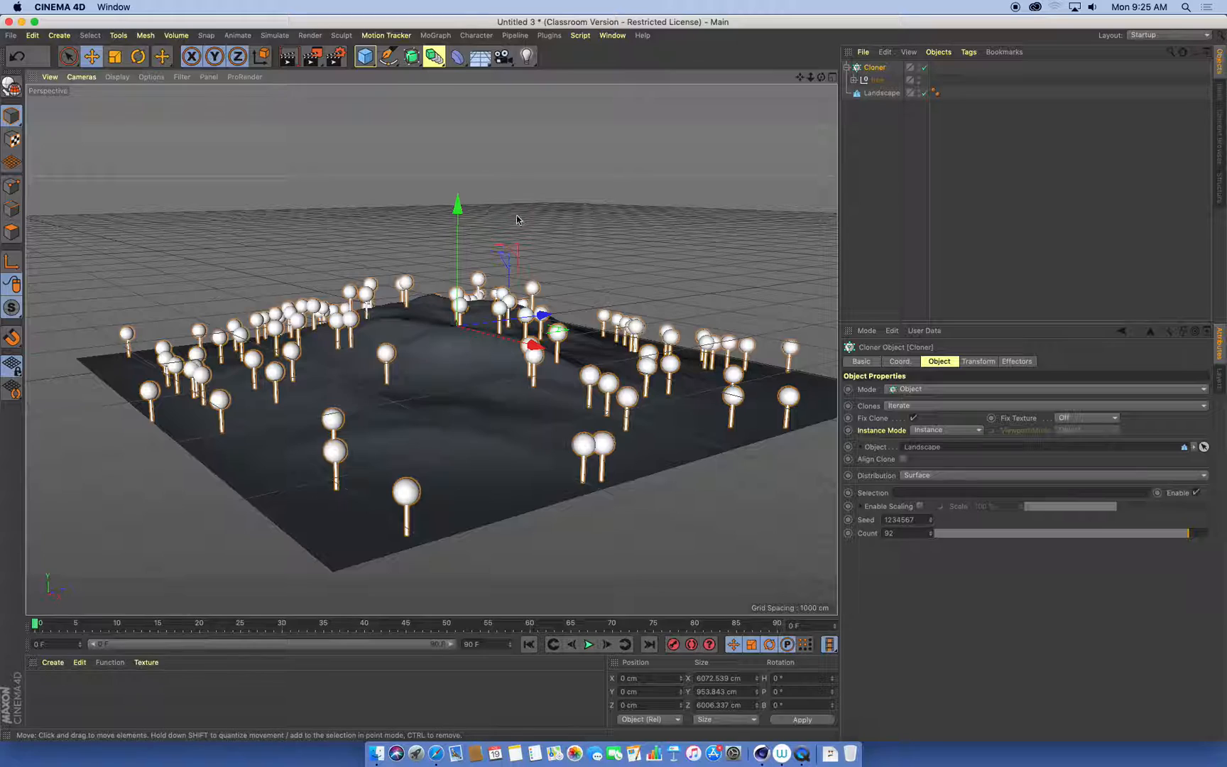
mouse_move(445, 310)
alt+mouse_down()
mouse_move(449, 356)
mouse_move(397, 361)
mouse_move(479, 310)
mouse_move(396, 375)
alt+mouse_up()
click(980, 123)
mouse_move(560, 395)
alt+mouse_down()
mouse_move(422, 367)
mouse_move(457, 378)
alt+mouse_up()
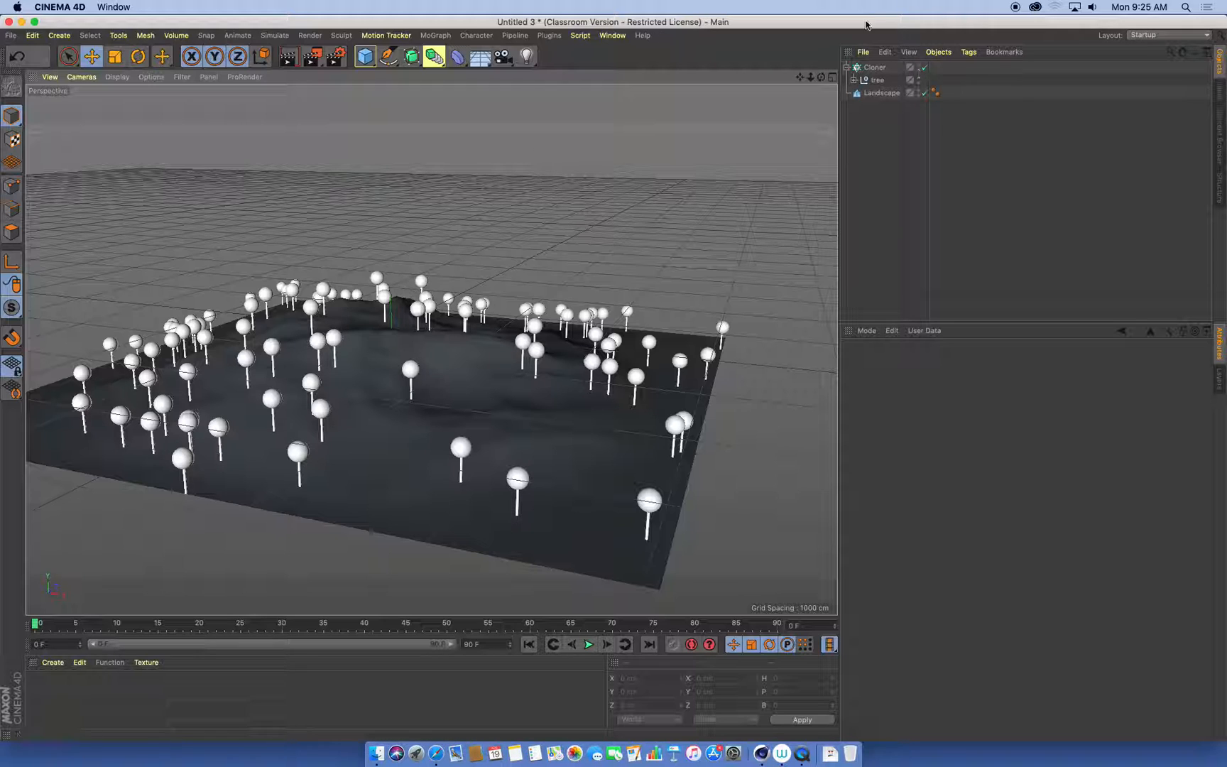
- Add a Random effector to the cloner, keeping its Strength at 100%
click(904, 67)
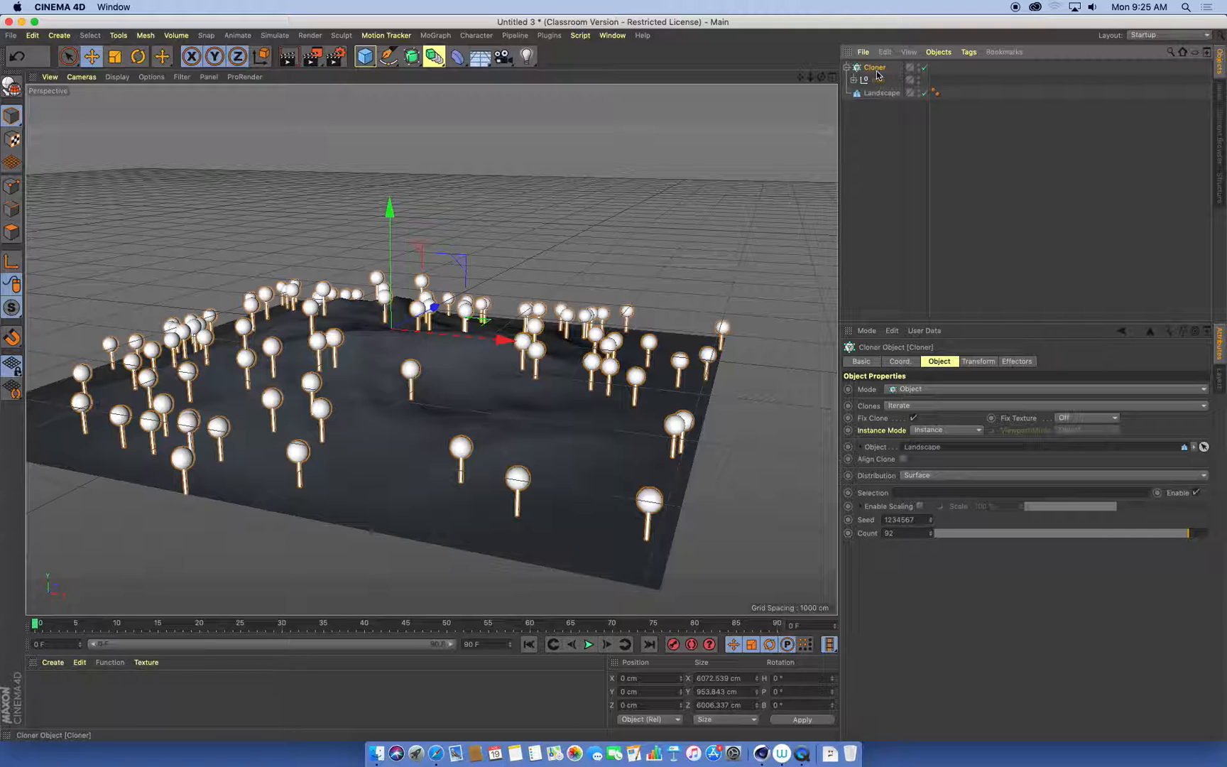
click(435, 35)
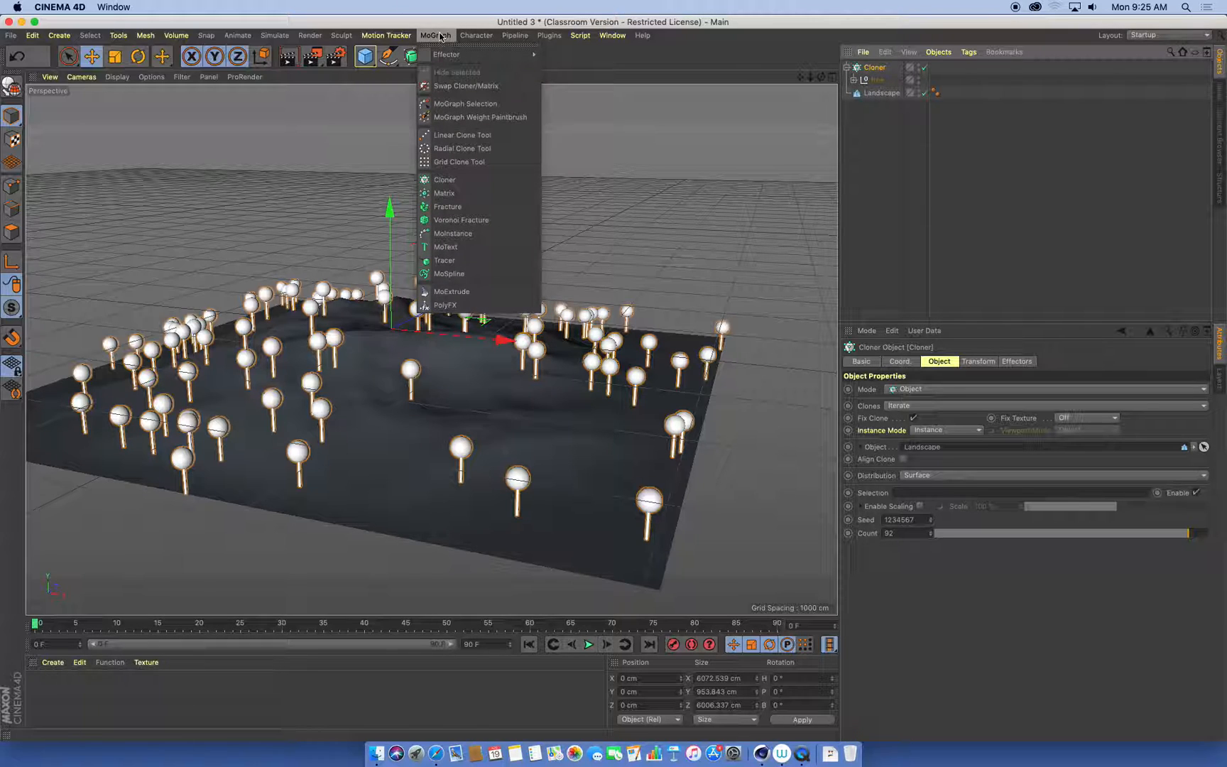
mouse_move(533, 55)
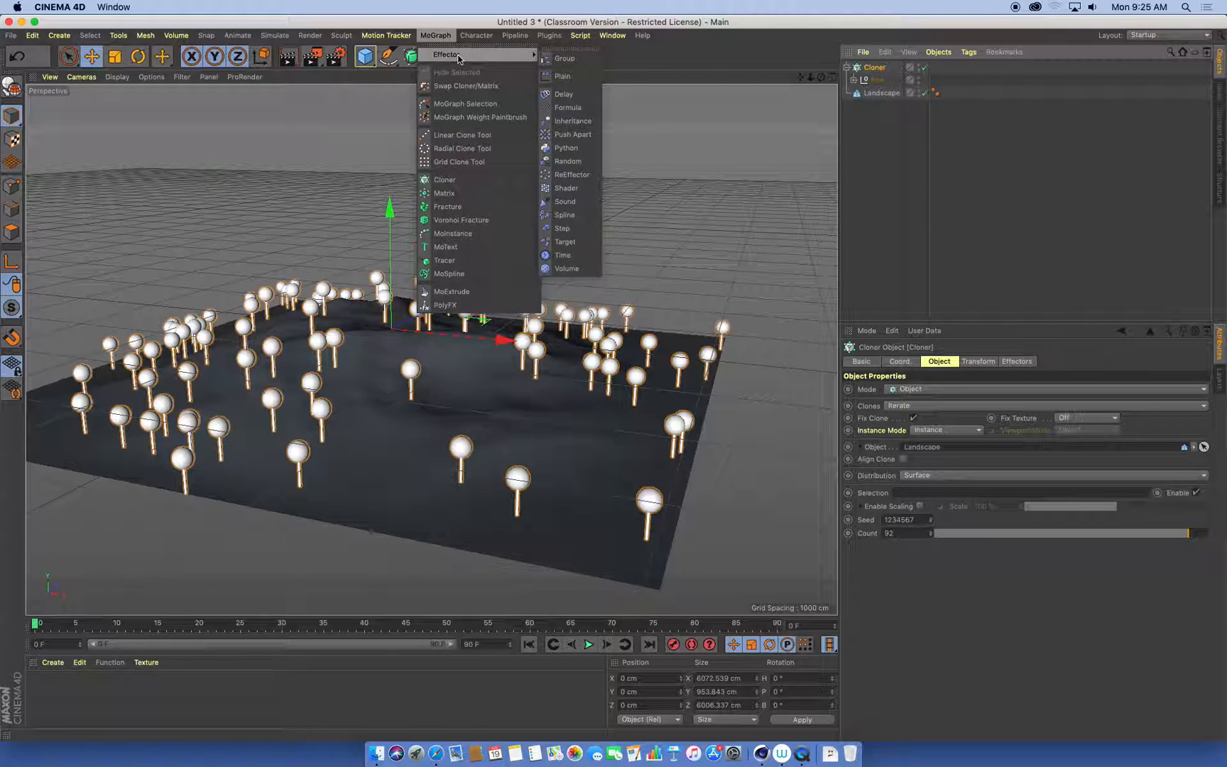
click(579, 162)
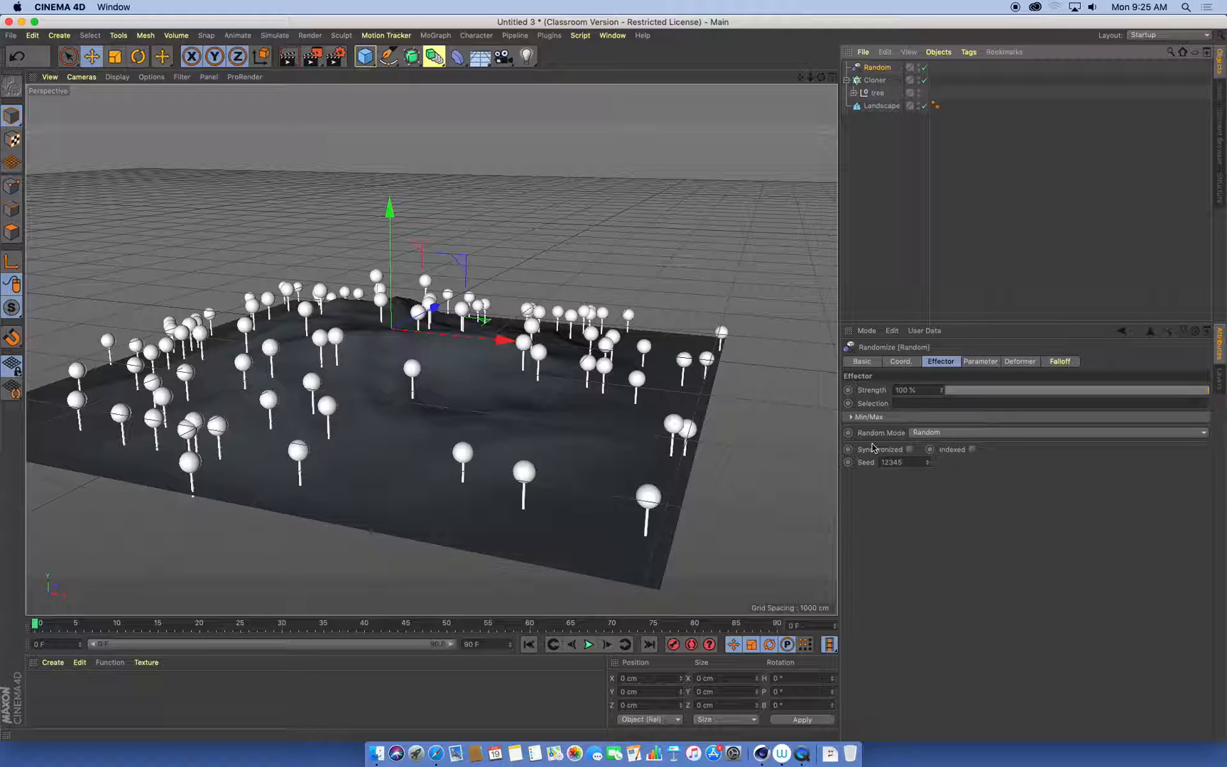
mouse_move(1195, 391)
mouse_down()
mouse_move(1082, 394)
mouse_move(1215, 402)
mouse_up()
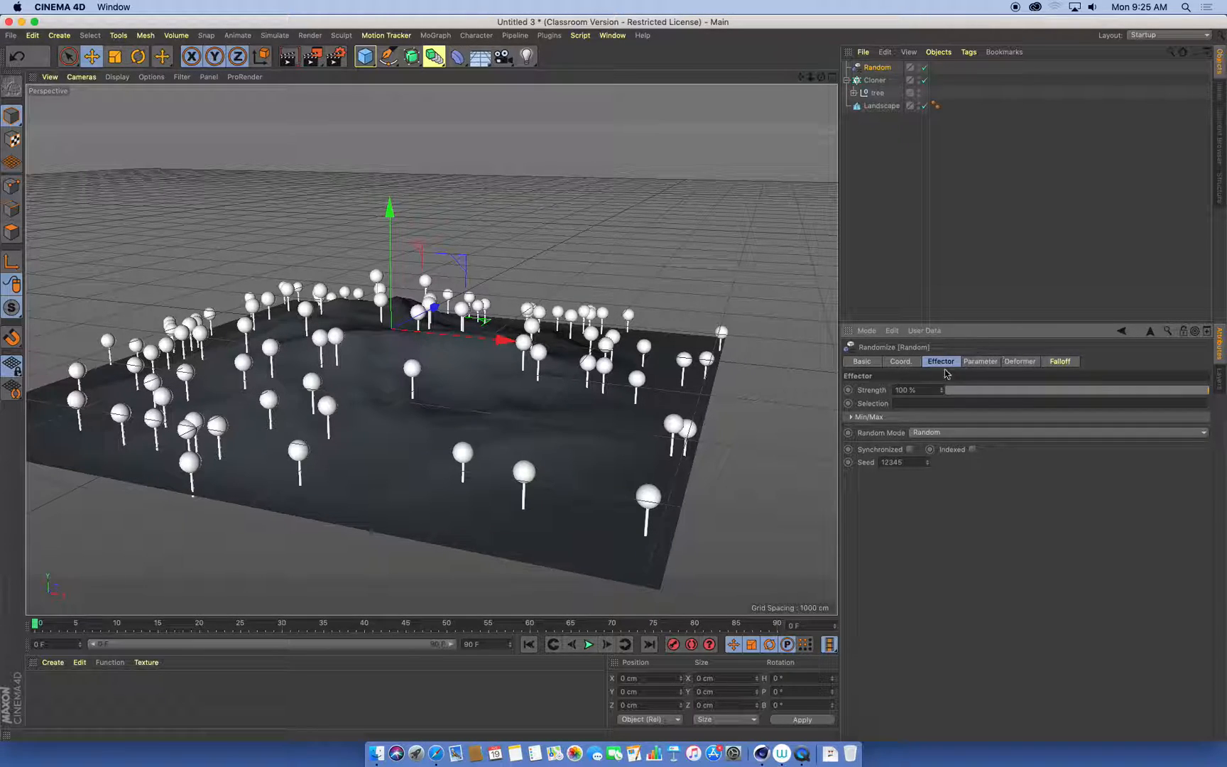
- Disable Position on the Random effector, enable Scale with Uniform Scale, set Scale to 1, and inspect the varied tree sizes
click(980, 361)
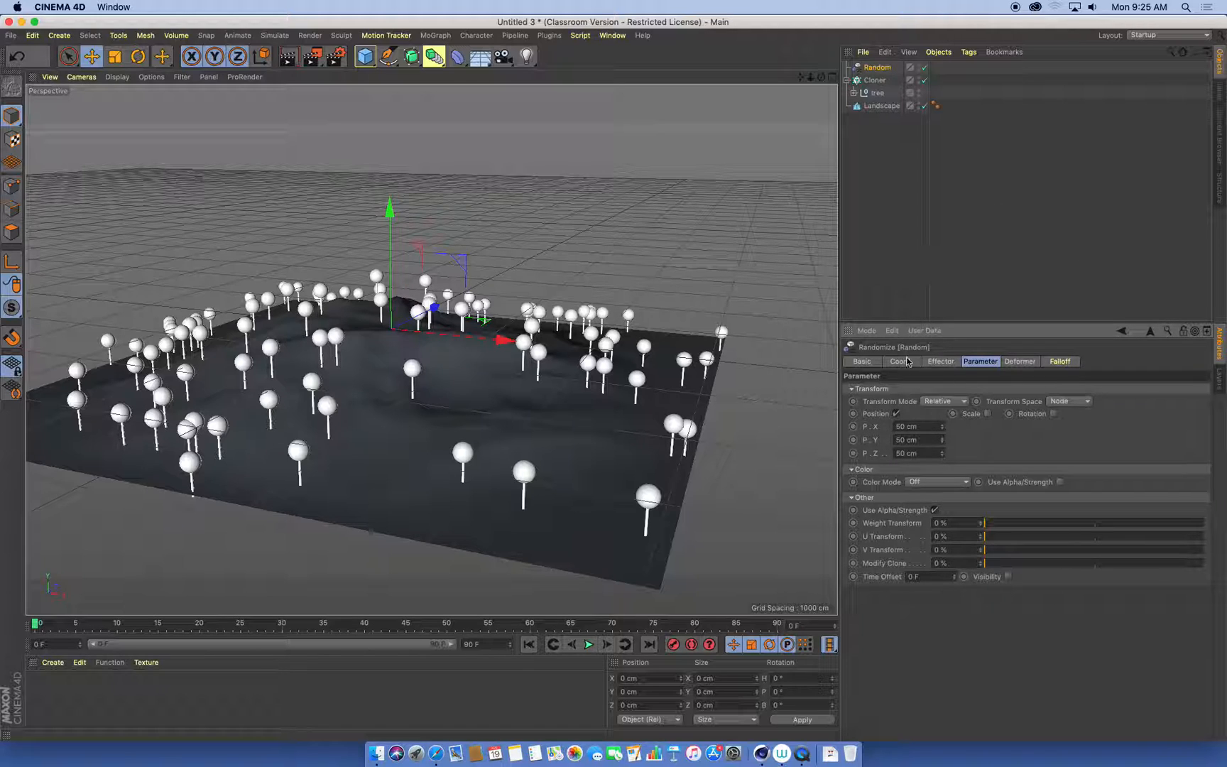
click(895, 414)
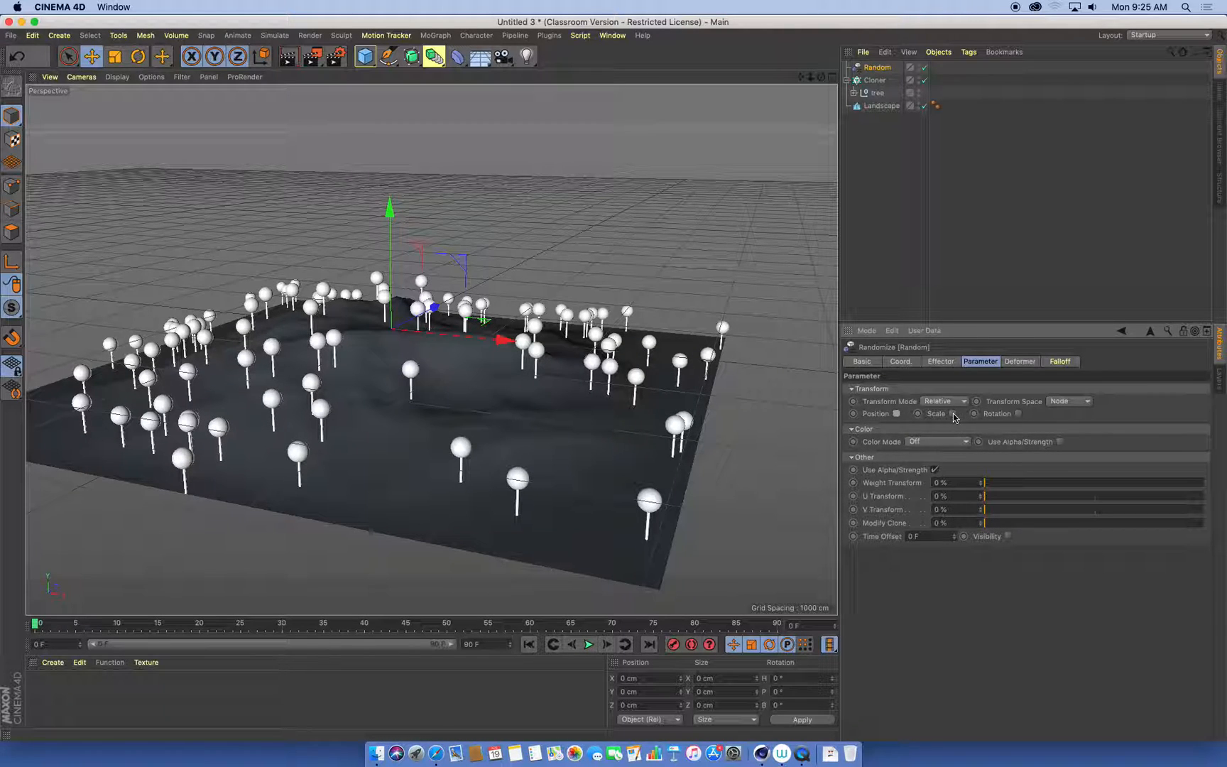
click(953, 414)
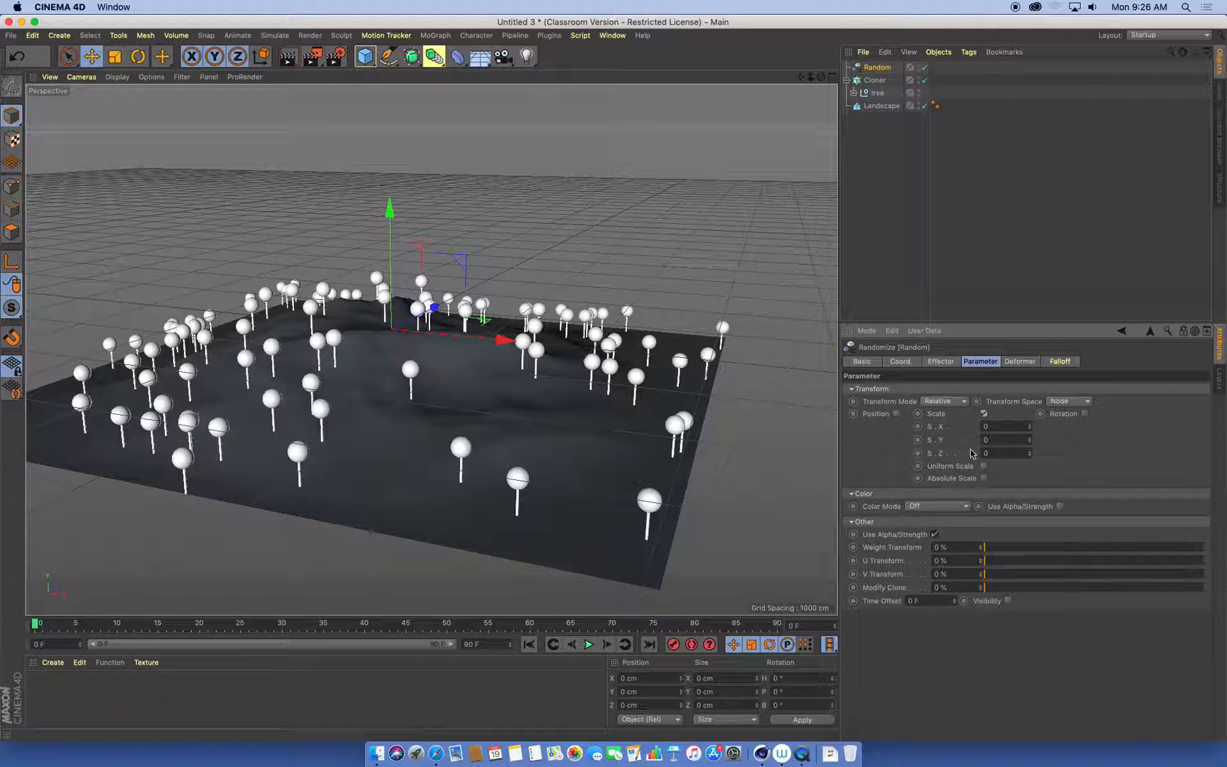
click(984, 466)
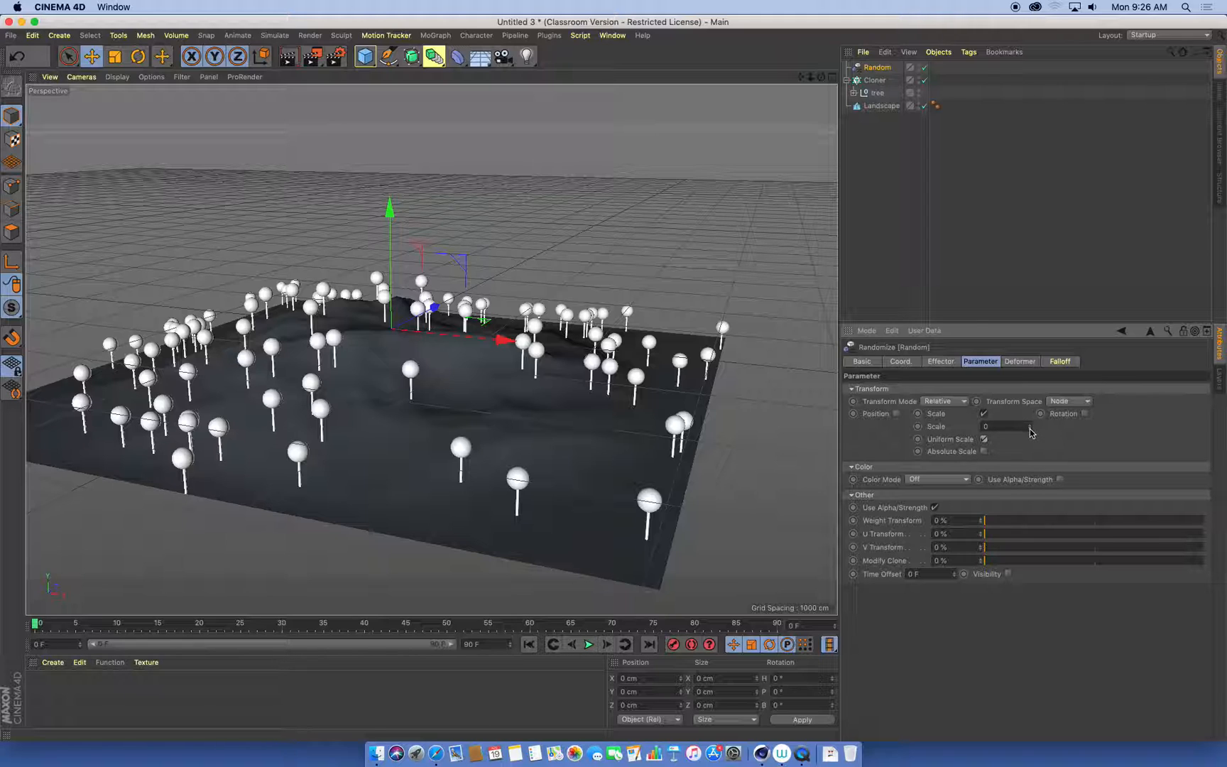
drag(1031, 432, 1031, 421)
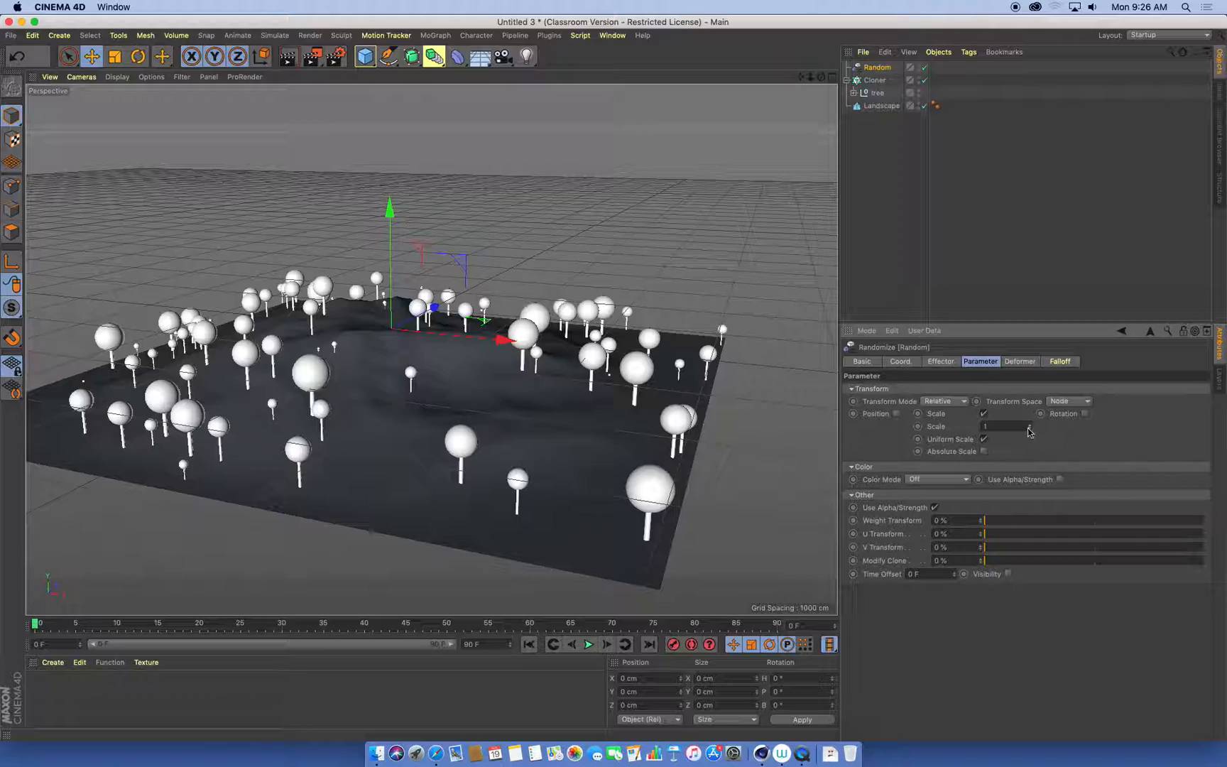
alt+drag(574, 384, 490, 358)
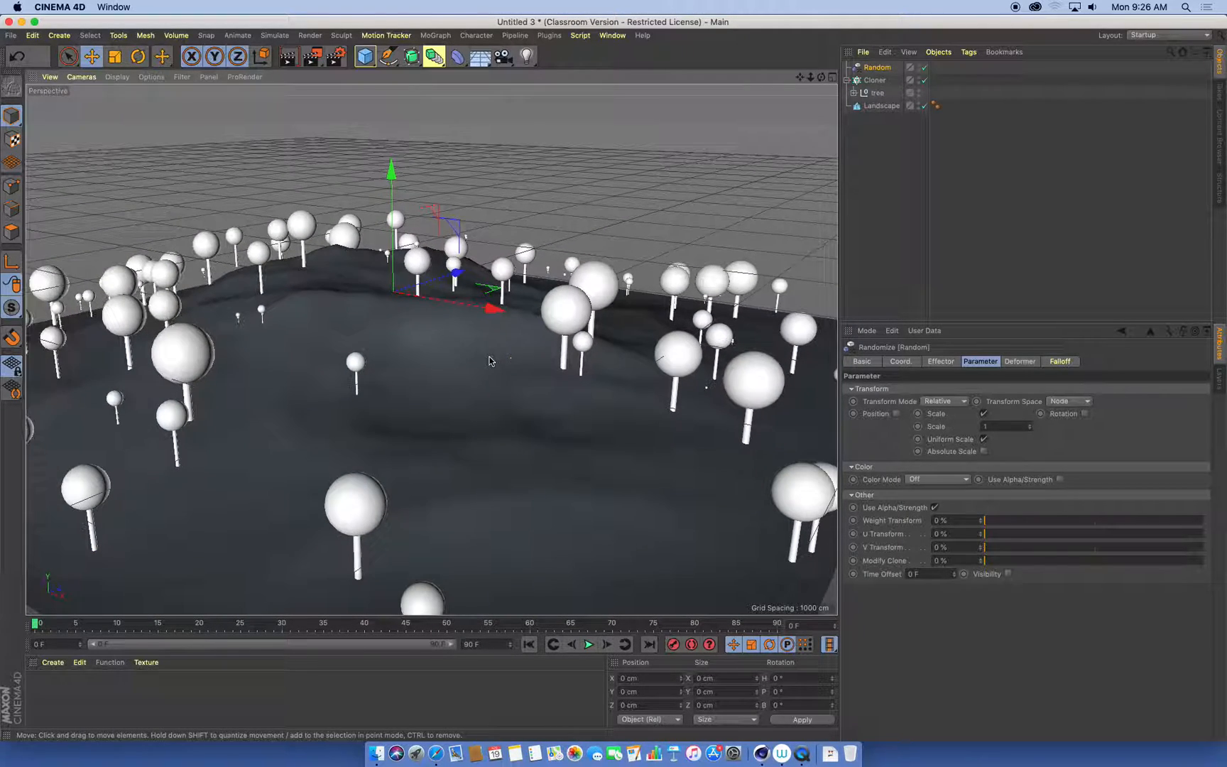